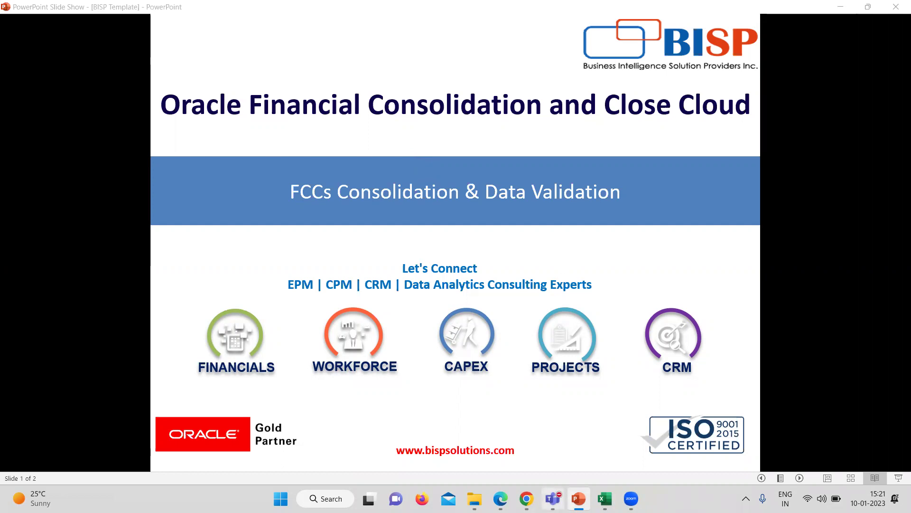
- Switch to the EPM Cloud application in Chrome, open the Dimensions editor and expand FCCS_Balance Sheet in the Account dimension
left_click(527, 498)
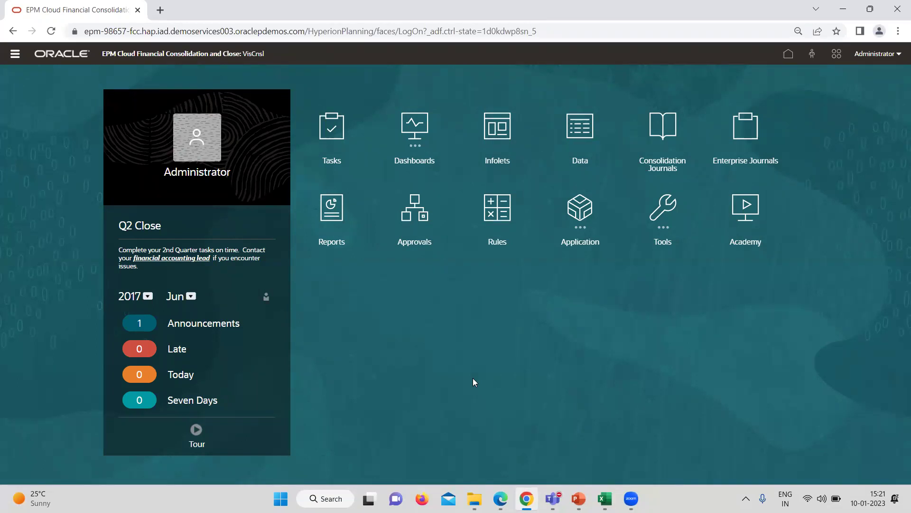
left_click(16, 55)
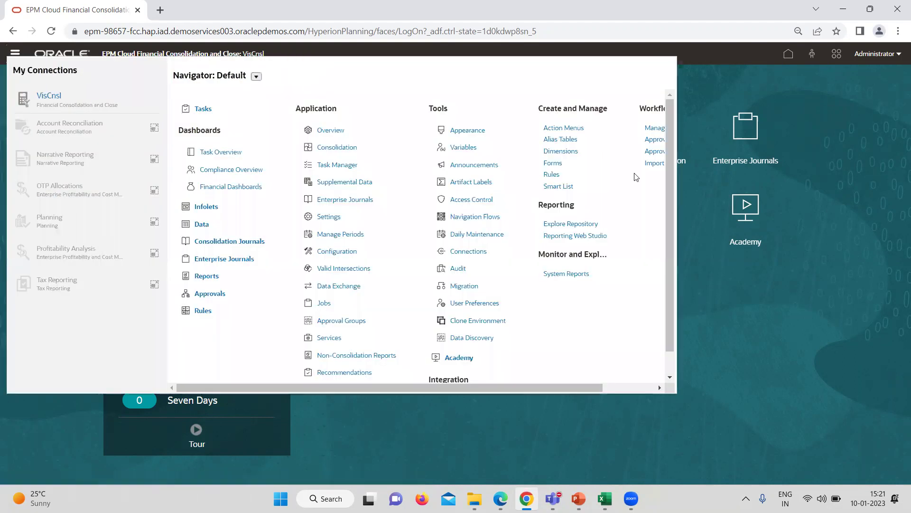
left_click(569, 151)
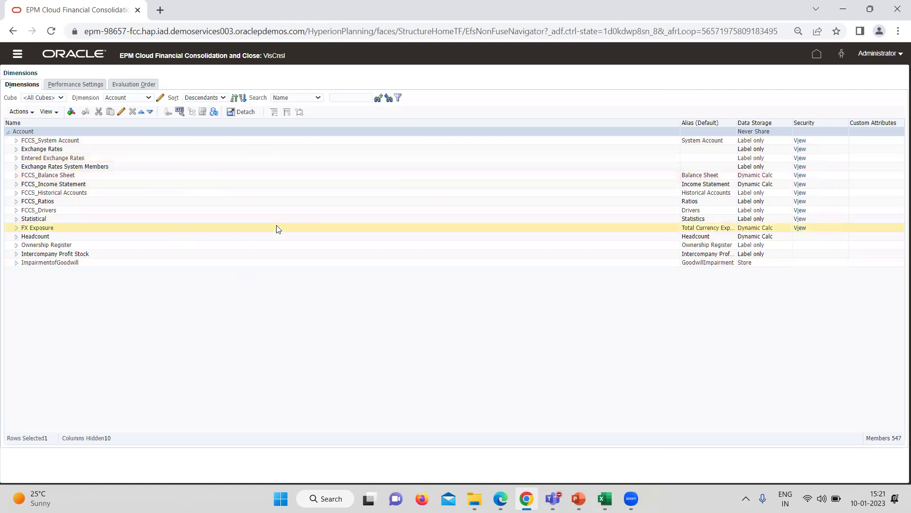
left_click(151, 97)
left_click(150, 97)
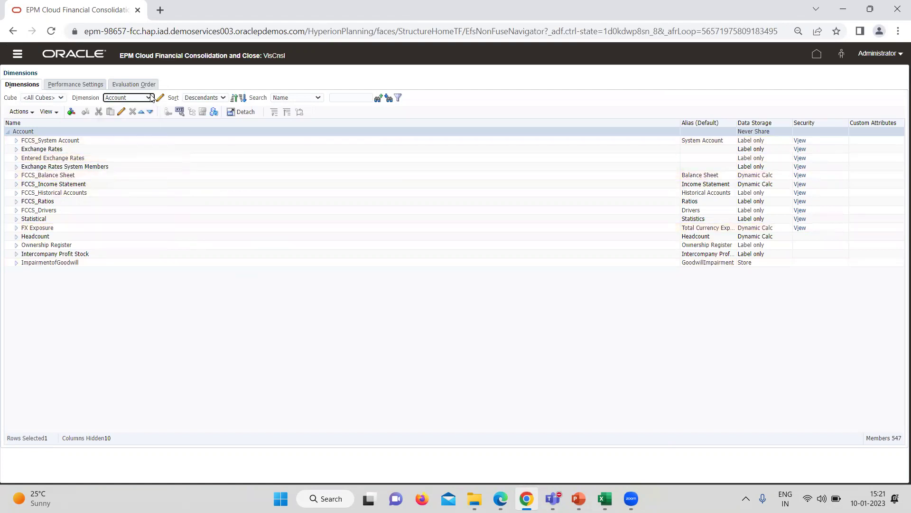
left_click(16, 176)
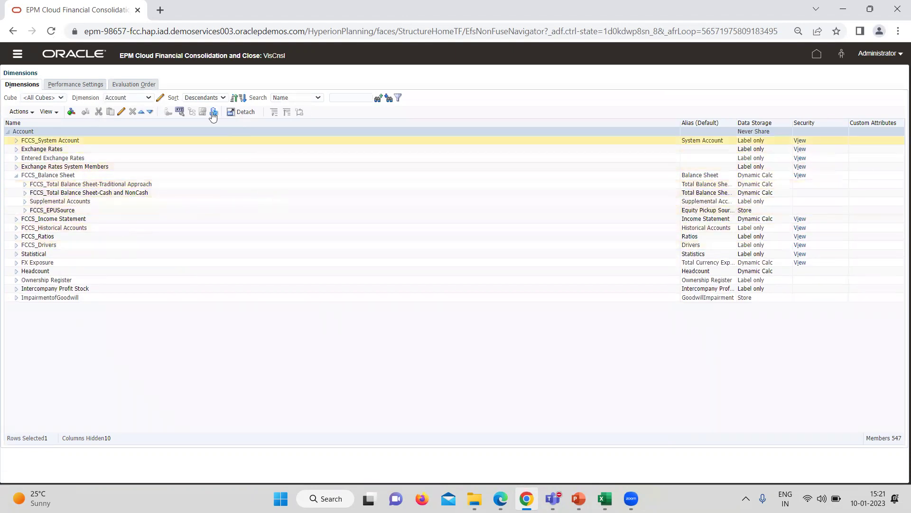
- Display the Entity dimension and expand C_All_Corp_Comp_V1 down to the children of C_T
left_click(136, 100)
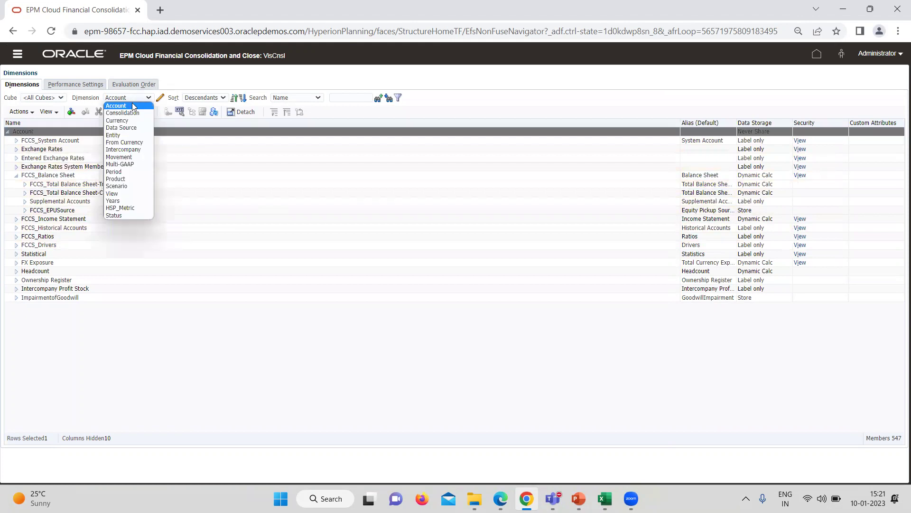
left_click(119, 134)
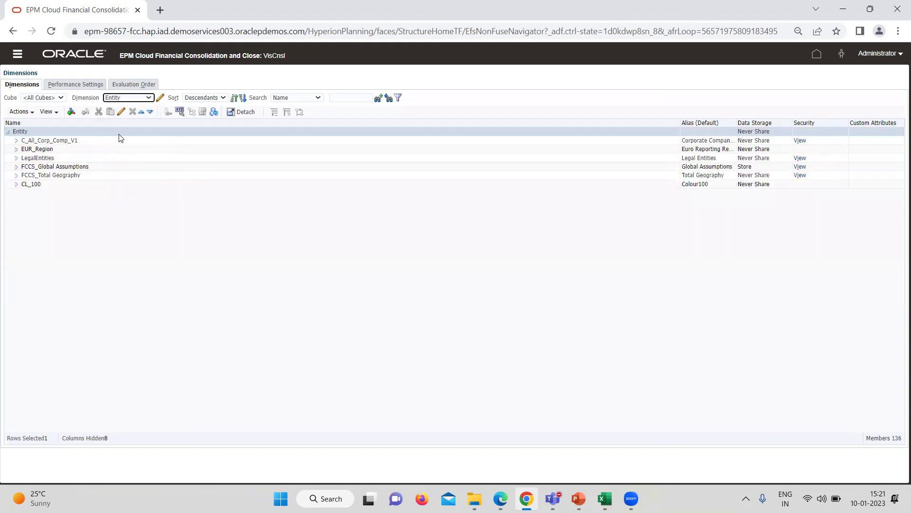
left_click(15, 142)
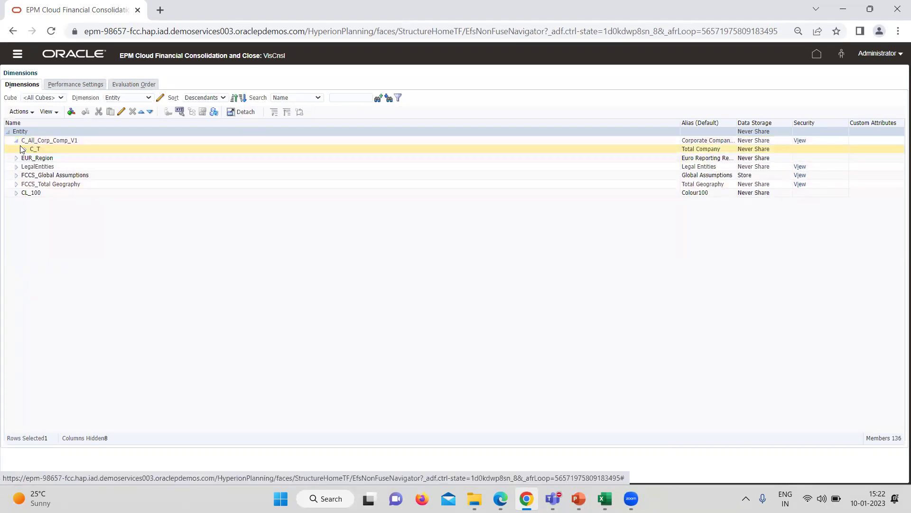
left_click(24, 150)
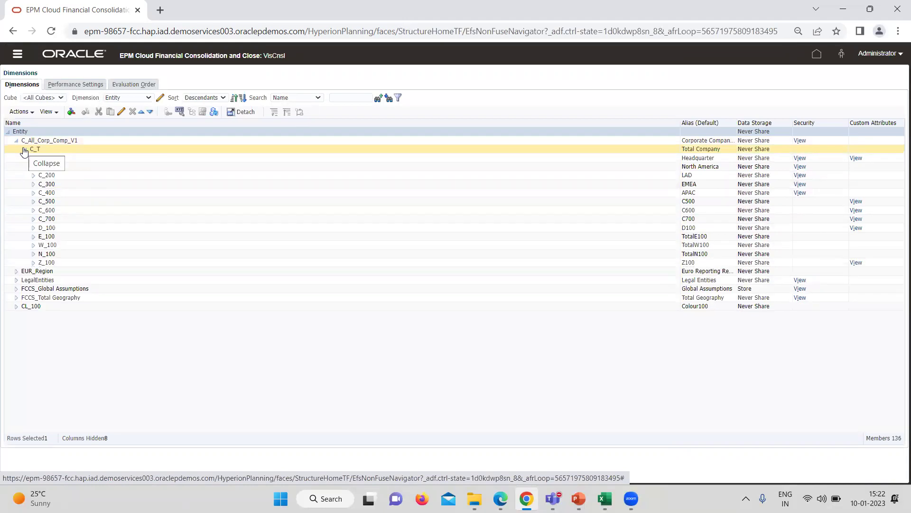
- Review entity Z_100's member properties and Intercompany Entity attribute assignment, save the member and expand its children
left_click(81, 262)
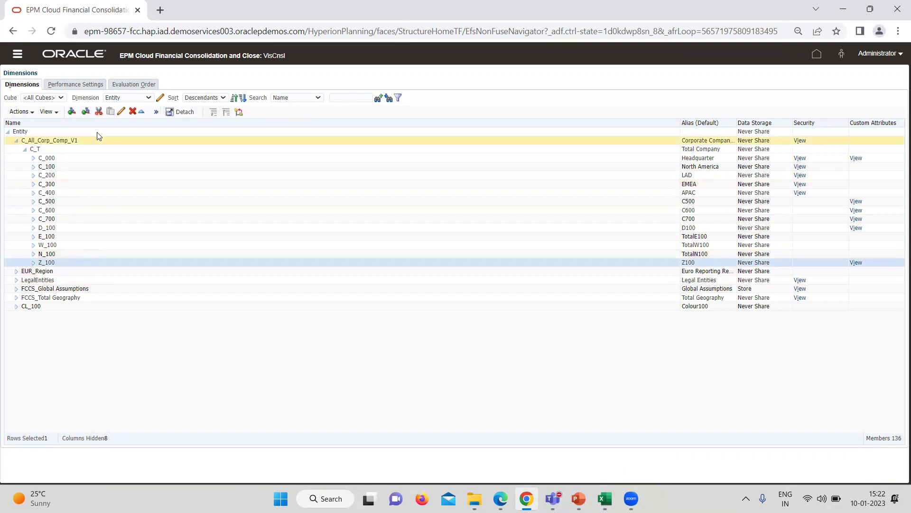
left_click(121, 112)
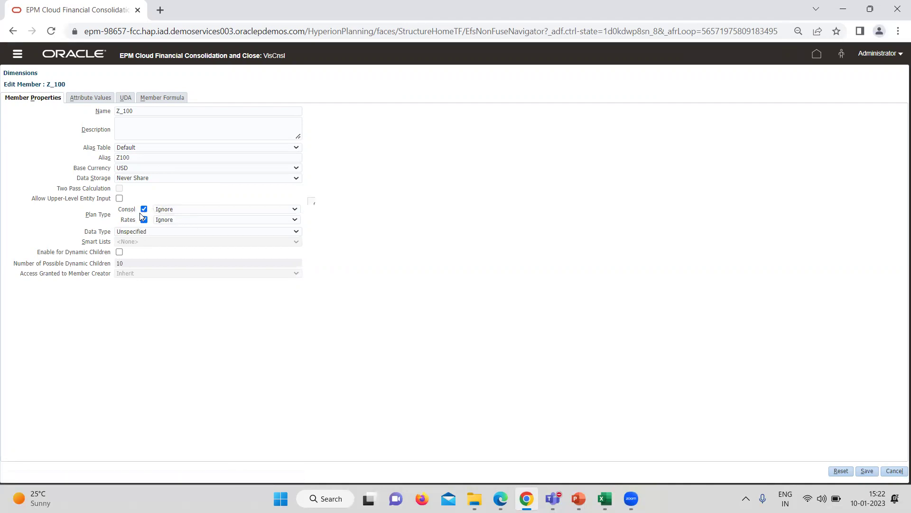
left_click(159, 235)
left_click(158, 235)
left_click(103, 97)
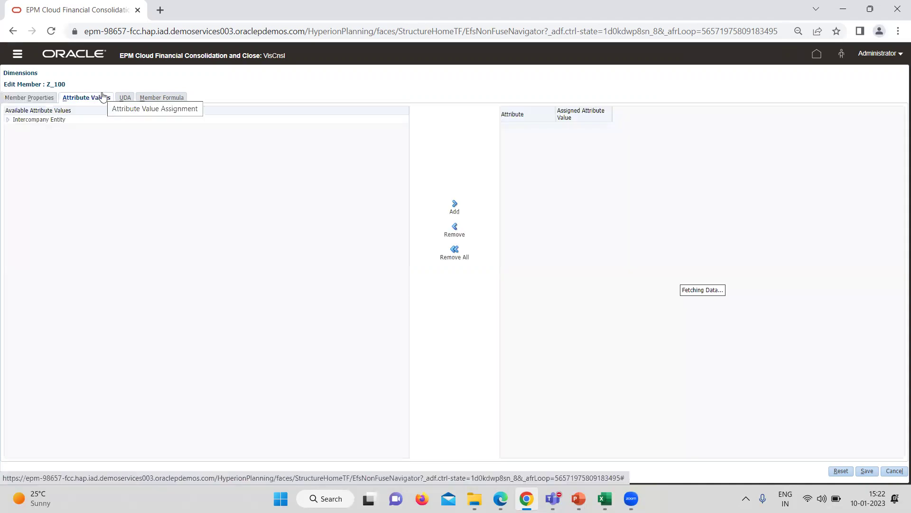
left_click(7, 120)
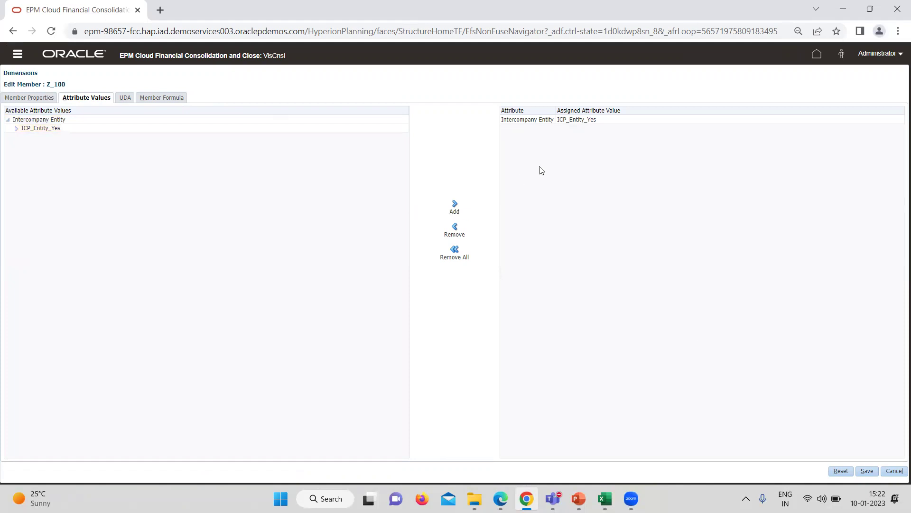
left_click(866, 471)
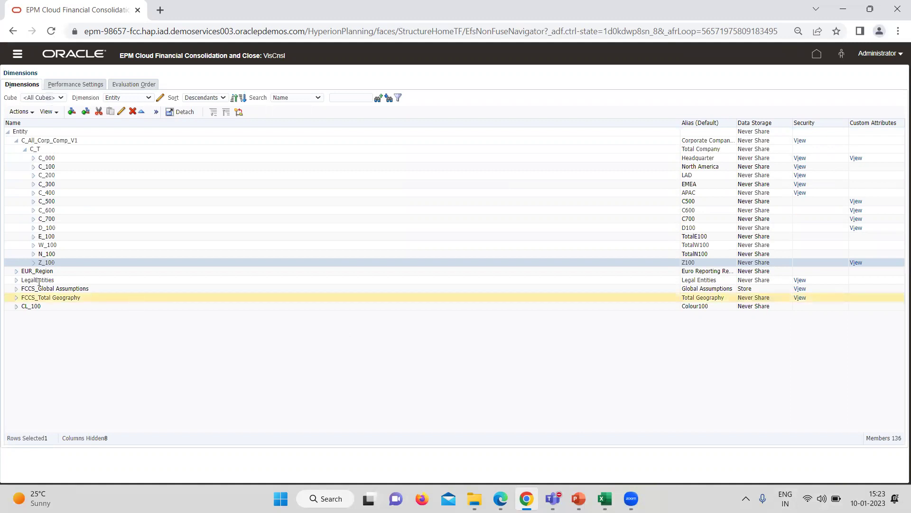
left_click(34, 263)
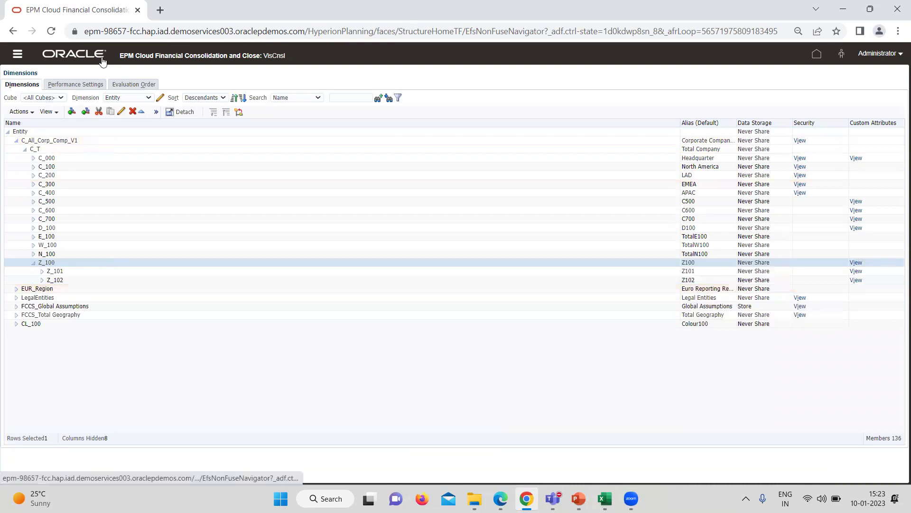
- In Consolidation's Manage Ownership for Actual, FY 2015, January, set the consolidation method of Z101 under Z100 to Holding
left_click(18, 56)
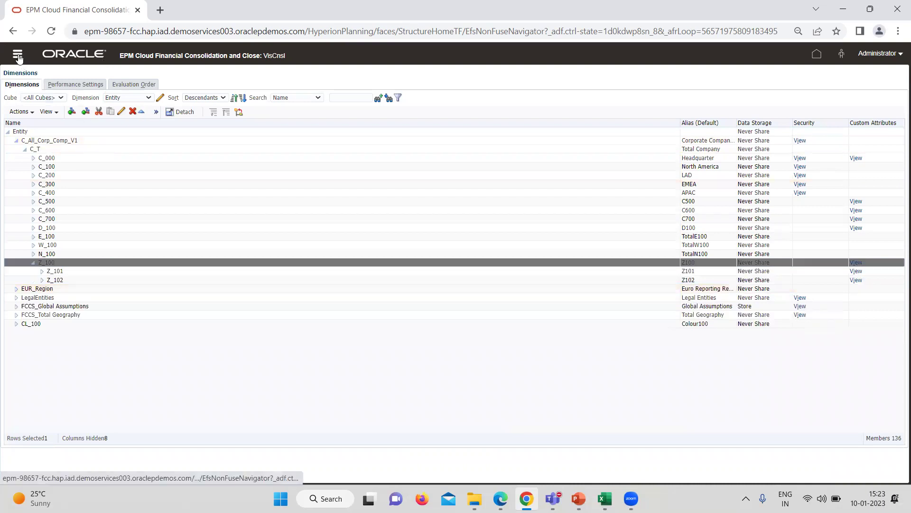
left_click(325, 142)
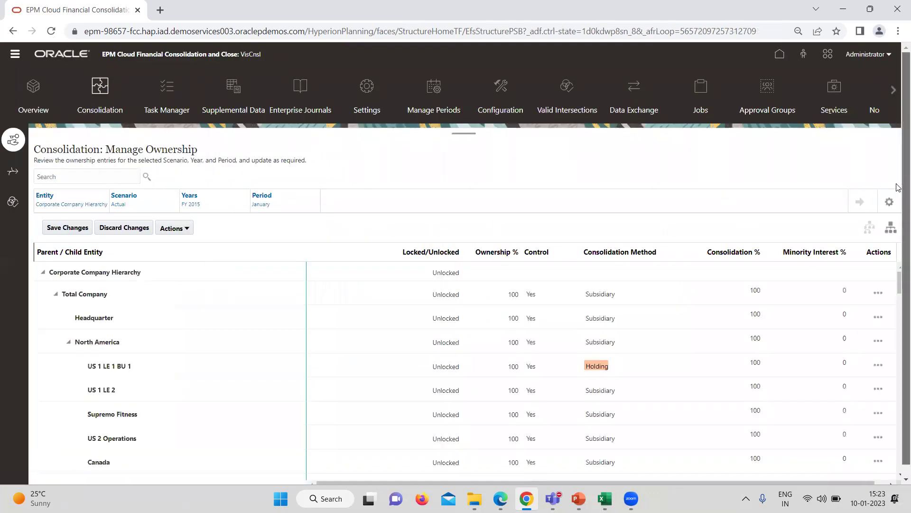
scroll(899, 199, "down", 1)
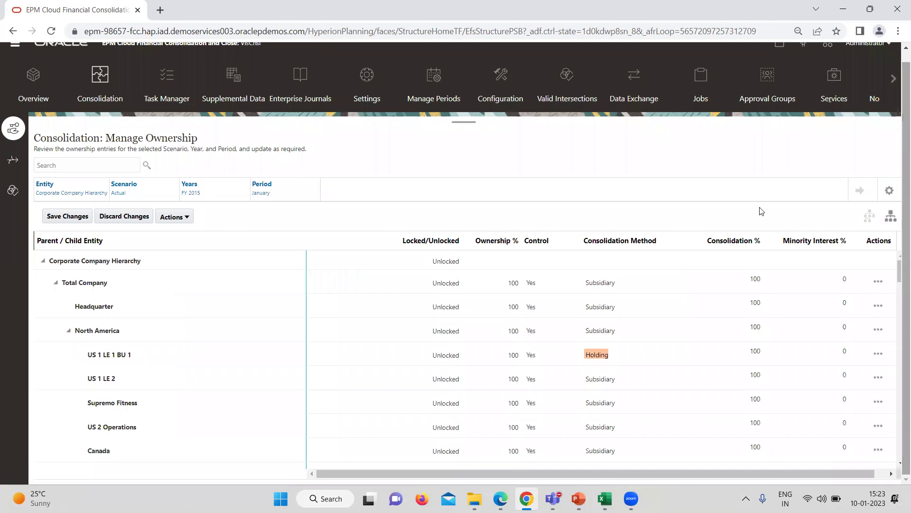
left_click_drag(898, 265, 898, 313)
left_click_drag(899, 369, 899, 485)
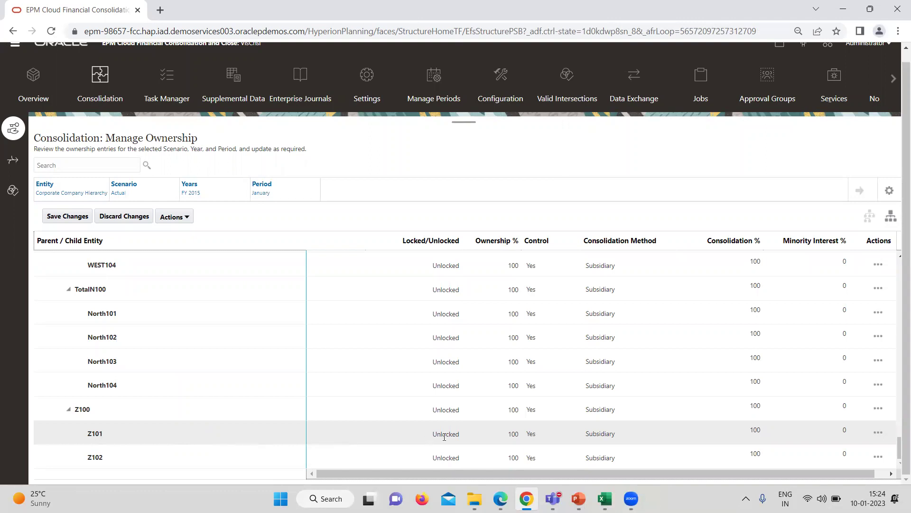
left_click(600, 433)
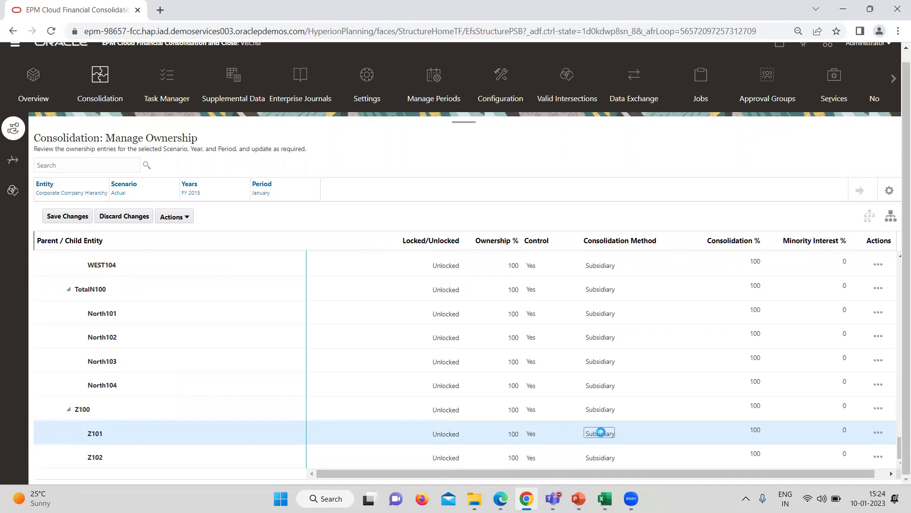
left_click(601, 432)
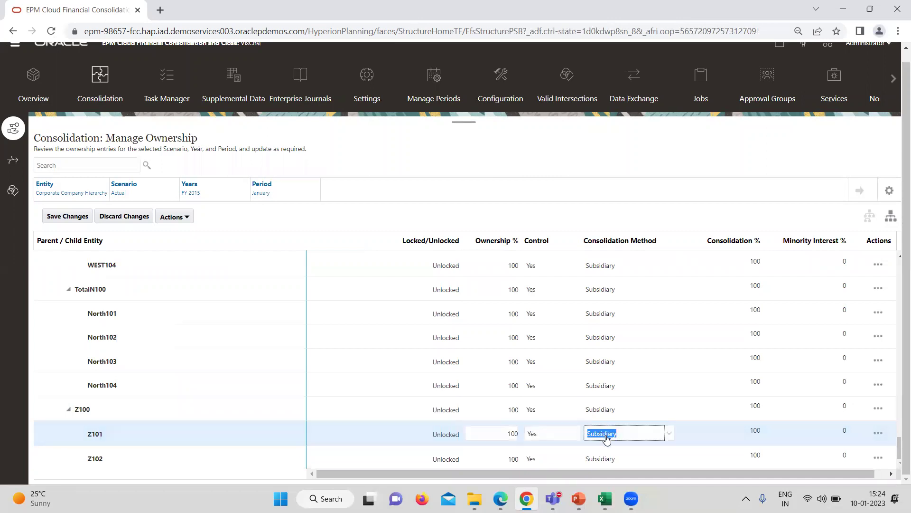
left_click(606, 438)
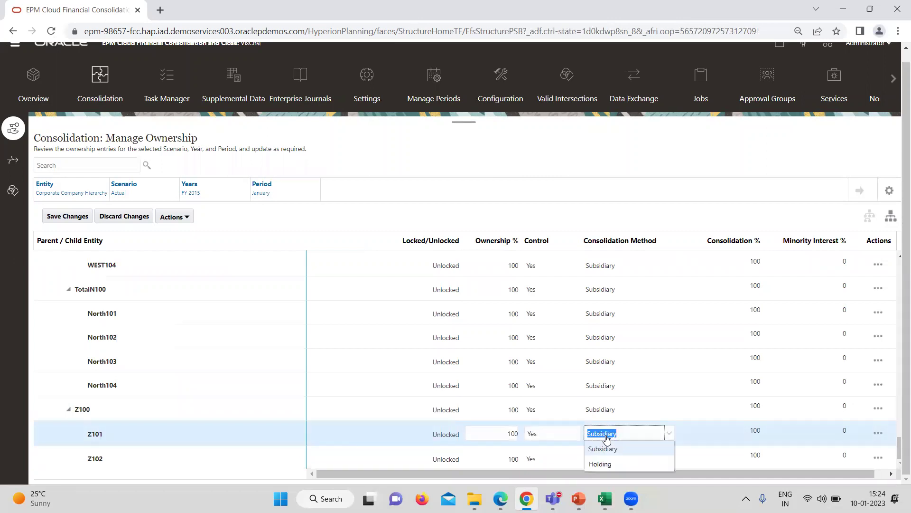
left_click(606, 463)
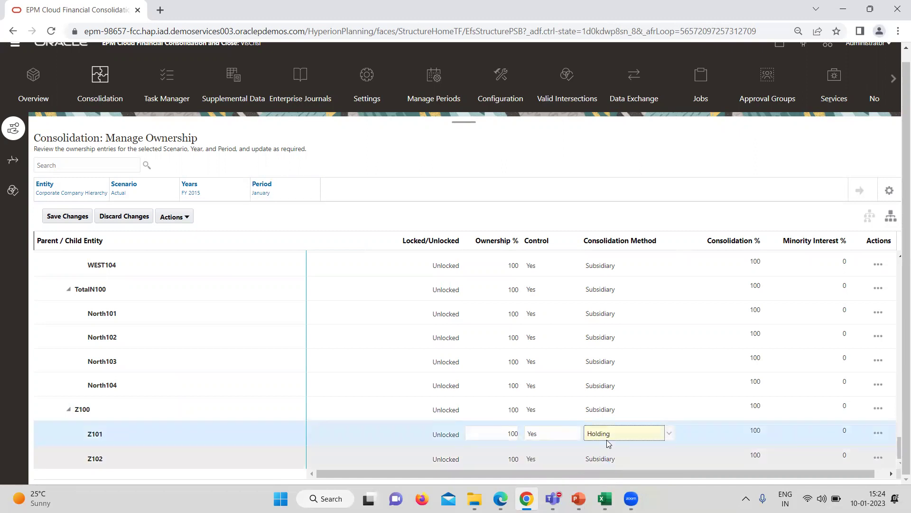
- Set Z102's ownership to 80% and save the ownership changes
left_click(508, 457)
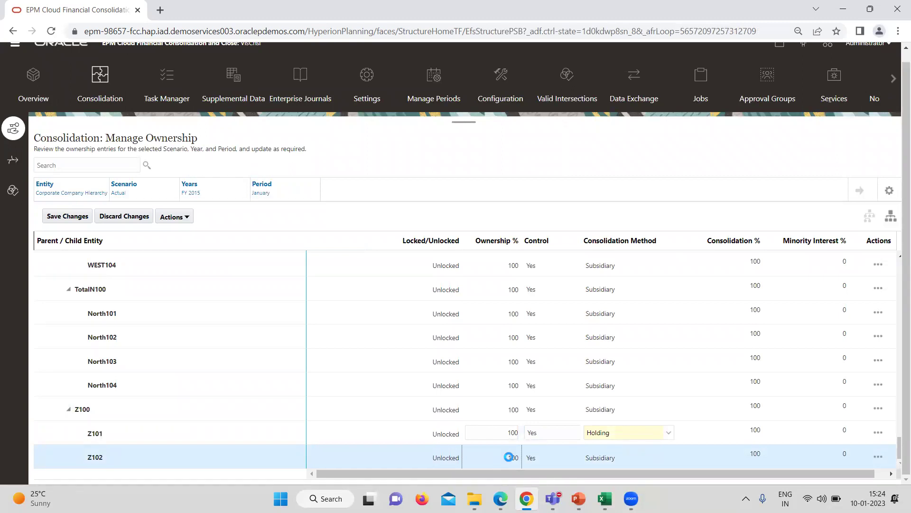
left_click(513, 459)
type("80")
left_click(716, 462)
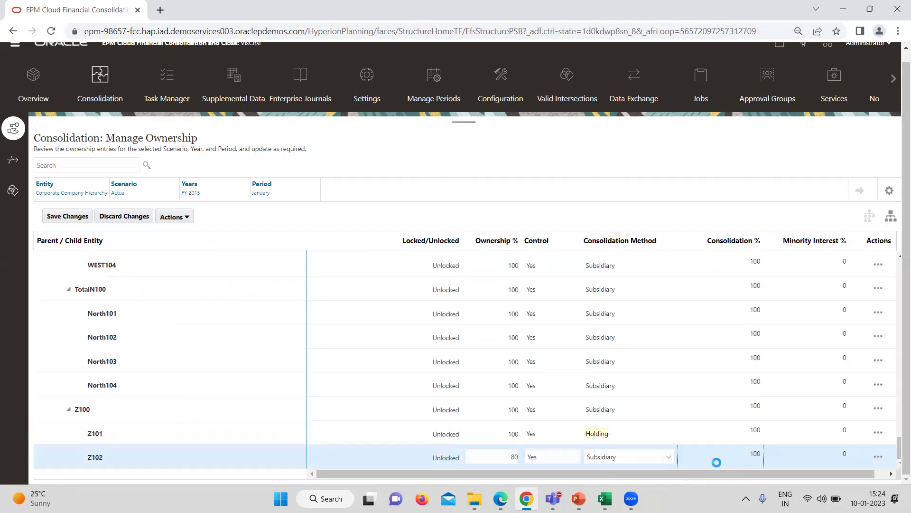
left_click(823, 458)
left_click(83, 217)
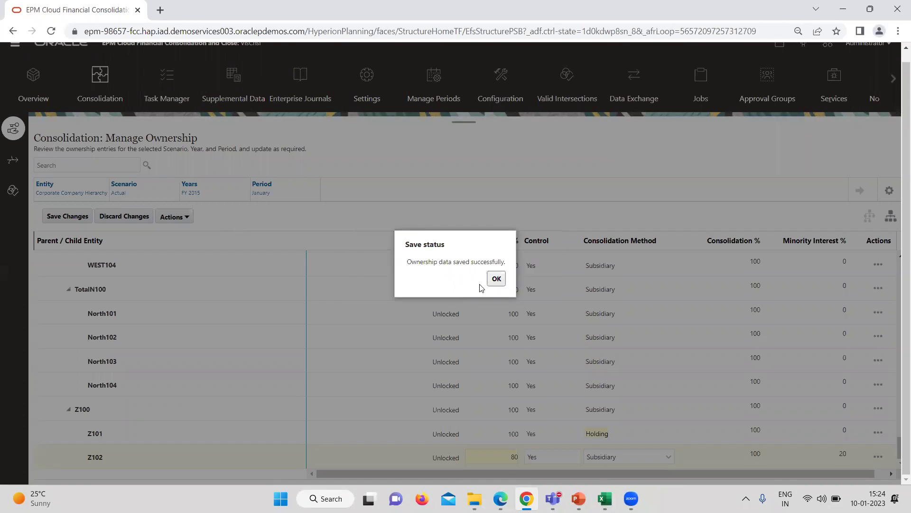
left_click(496, 279)
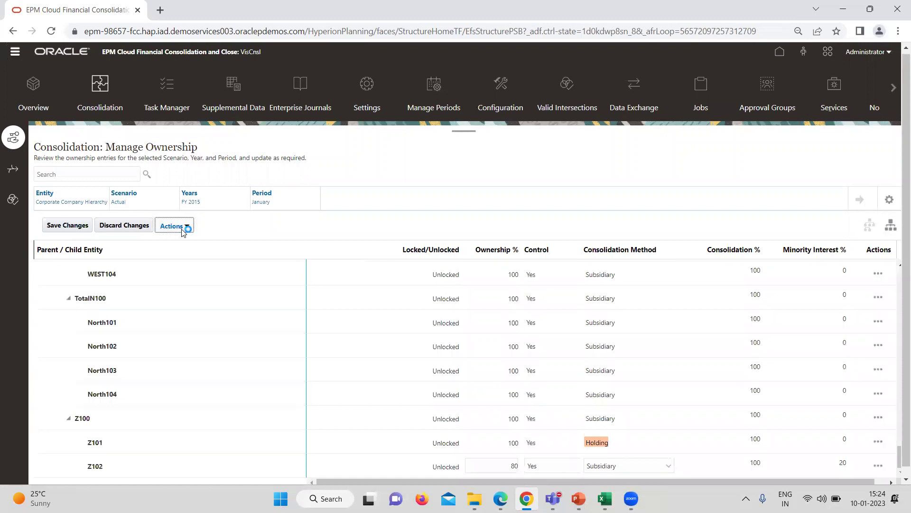
- Open Recompute Ownership Data, check the date headings of both trial balances in the Loading TB Excel workbook, and return to Chrome
left_click(183, 227)
left_click(186, 261)
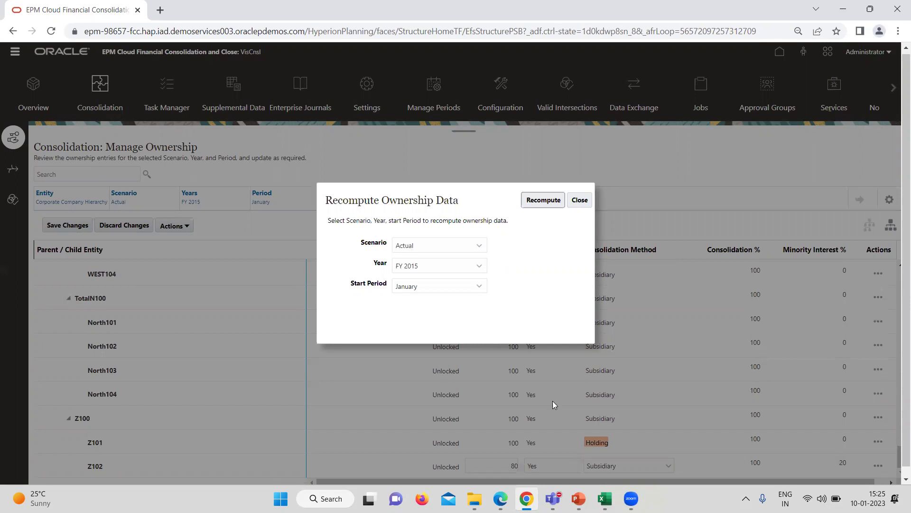
left_click(604, 498)
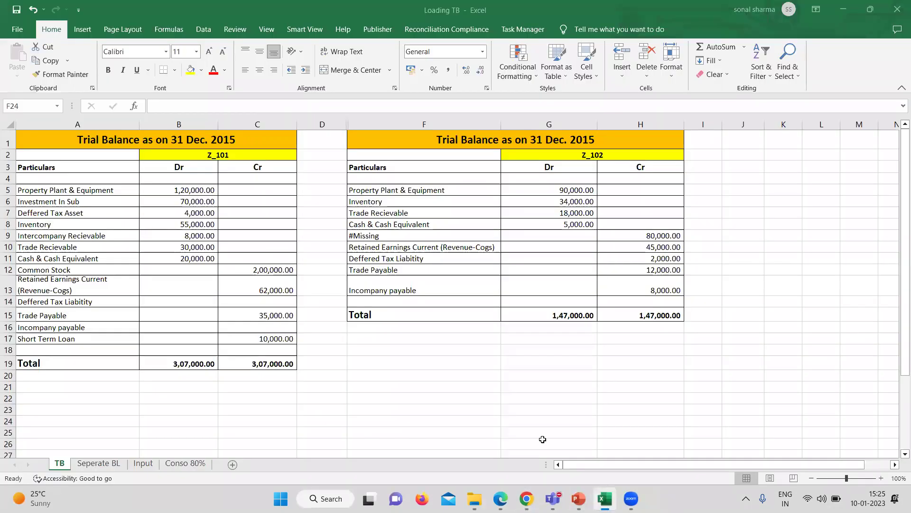
left_click(188, 138)
left_click(450, 140)
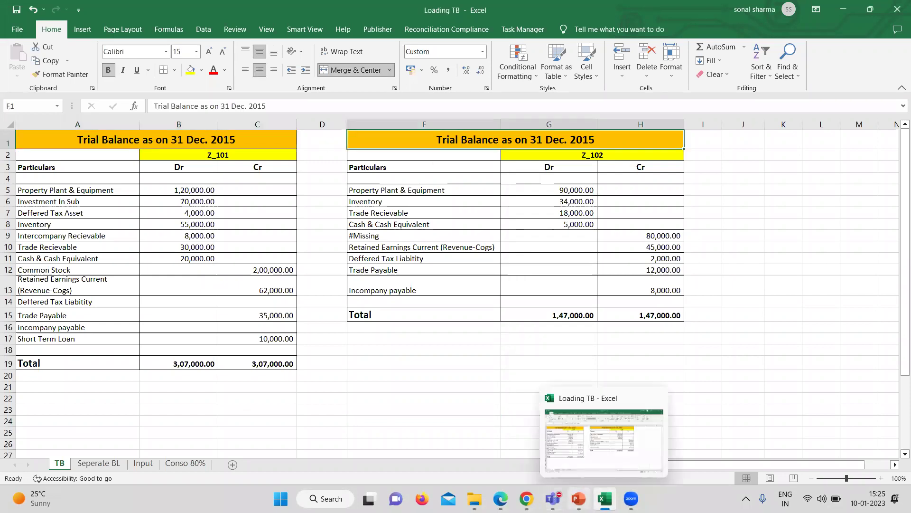
left_click(526, 498)
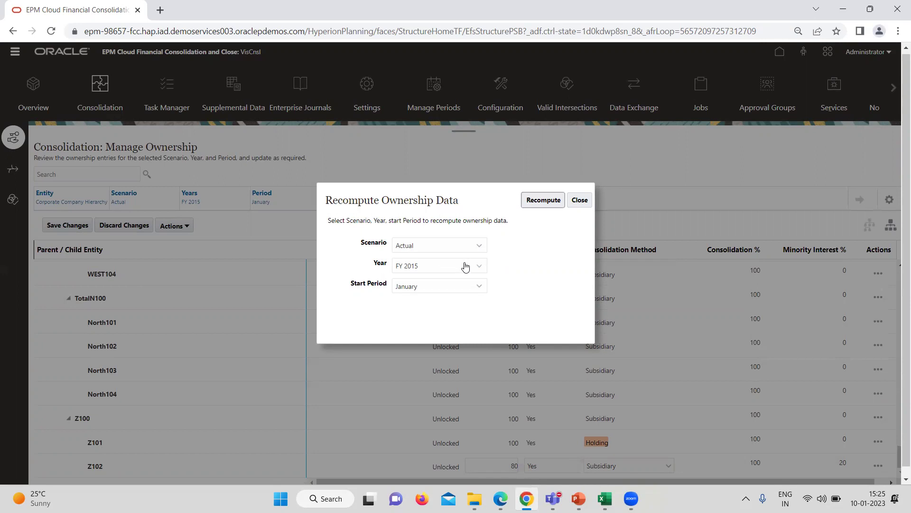
- Recompute the ownership data for Actual, FY 2015, with December as the start period
left_click(480, 287)
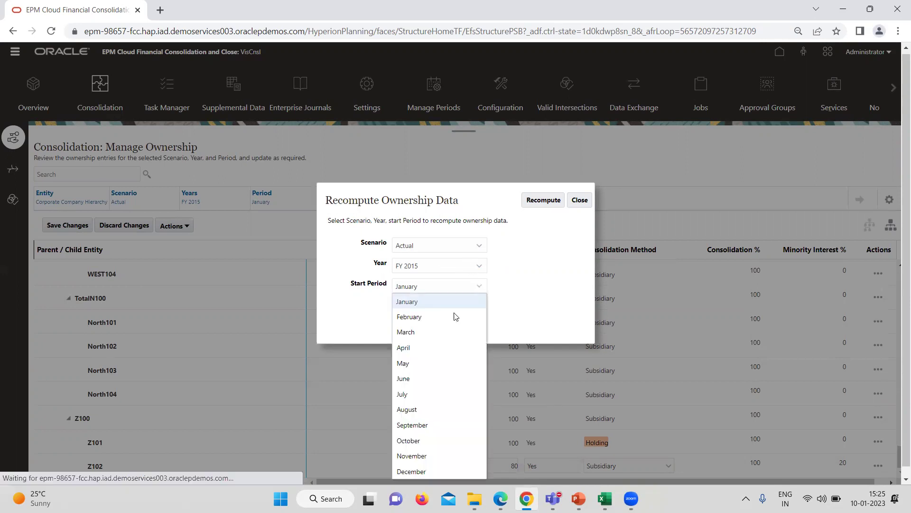
left_click(425, 471)
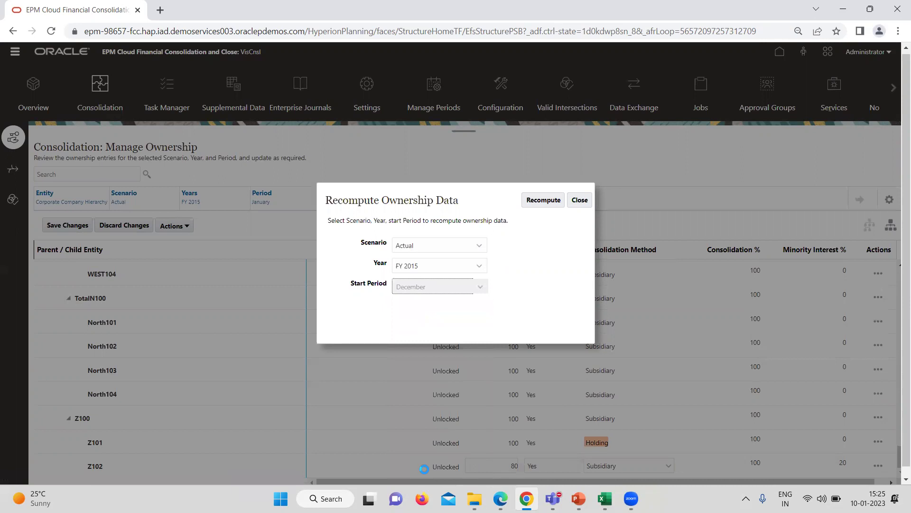
left_click(544, 201)
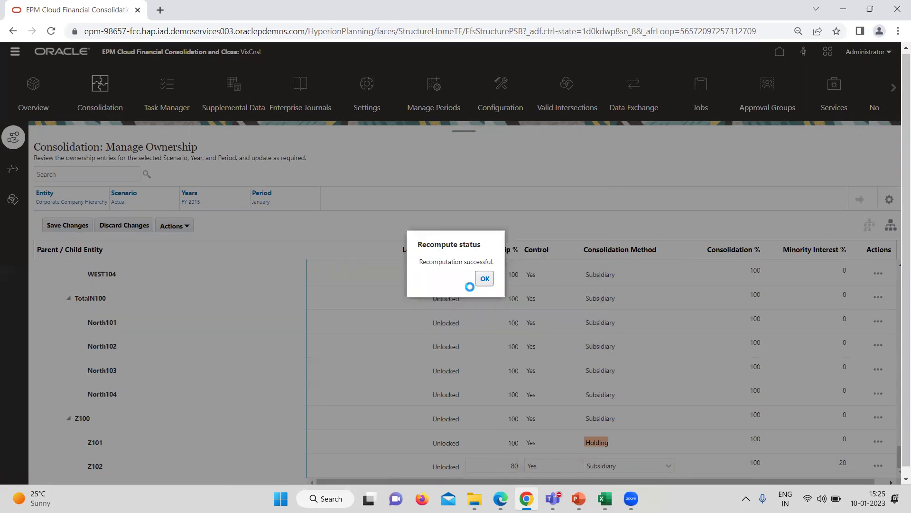
left_click(484, 279)
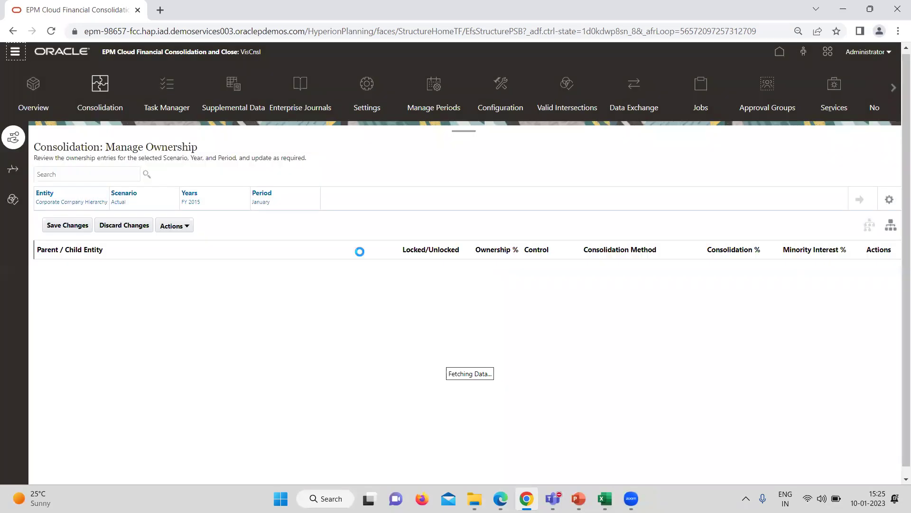
- Change the Manage Ownership period to December under Quarter 4
left_click(263, 202)
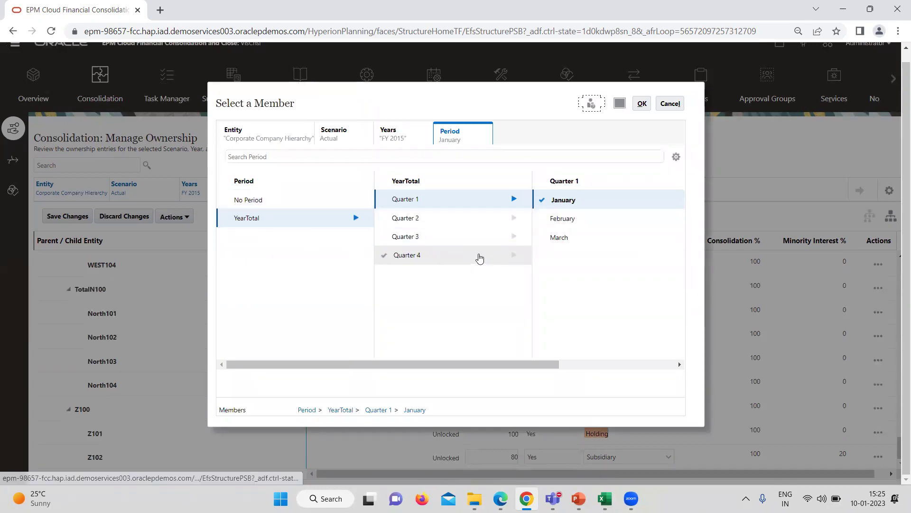
left_click(509, 255)
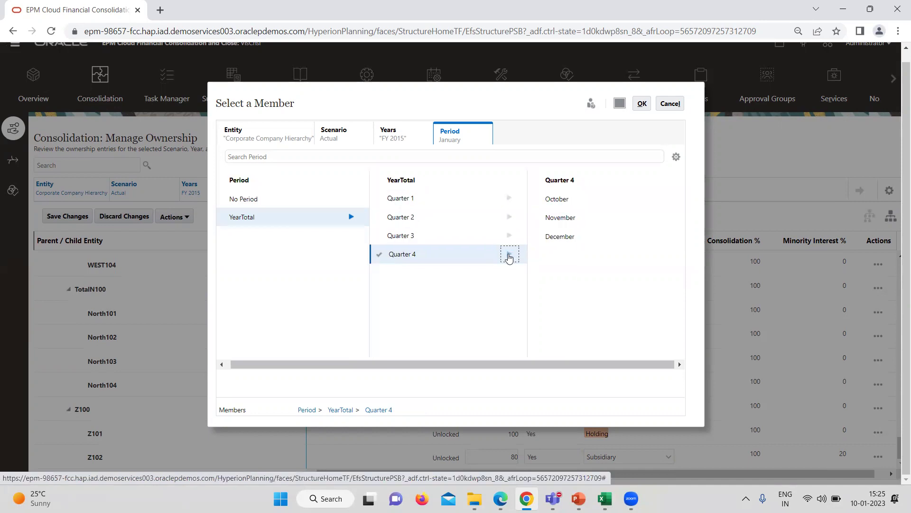
left_click(561, 236)
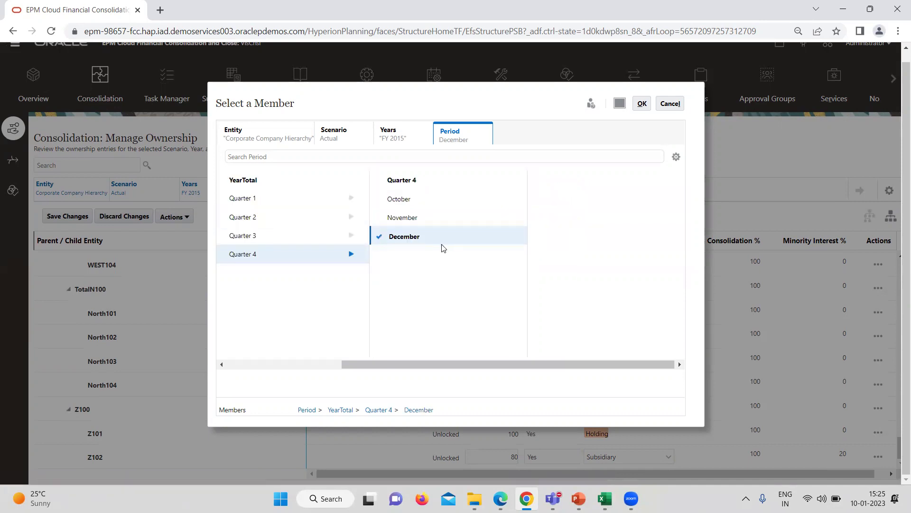
left_click(643, 104)
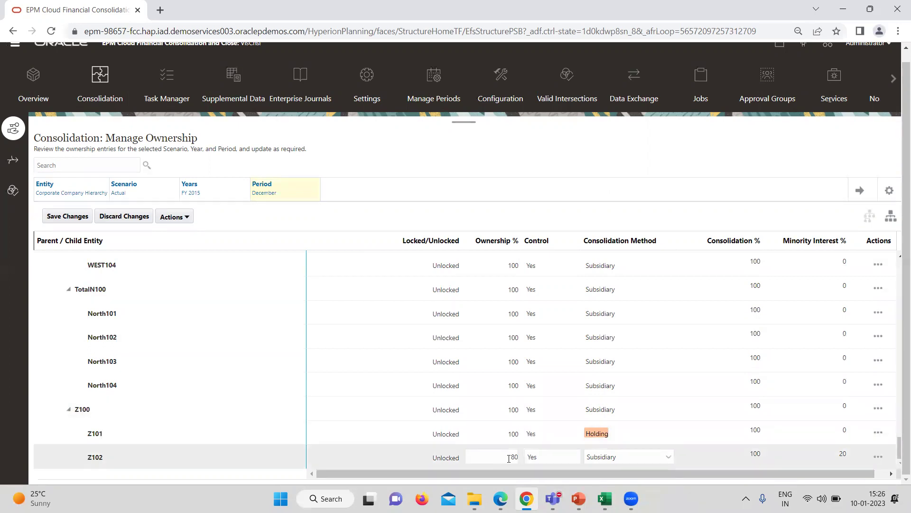
- Save the ownership changes and recompute the ownership data for Actual, FY 2015, with December as the start period
left_click(52, 215)
left_click(183, 218)
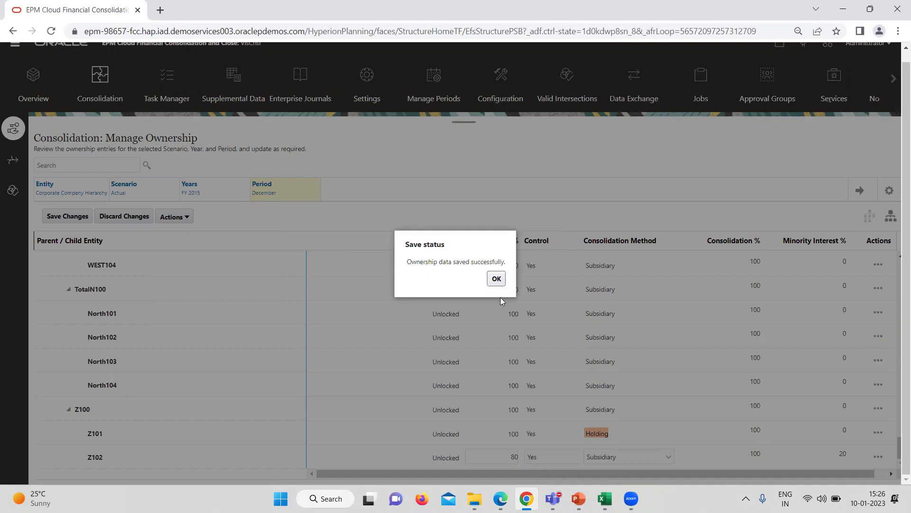
left_click(497, 280)
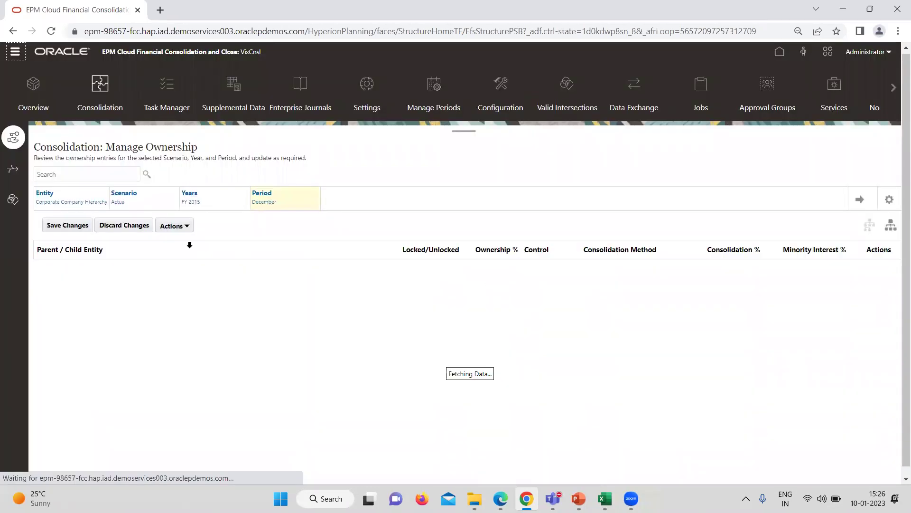
left_click(178, 226)
left_click(187, 259)
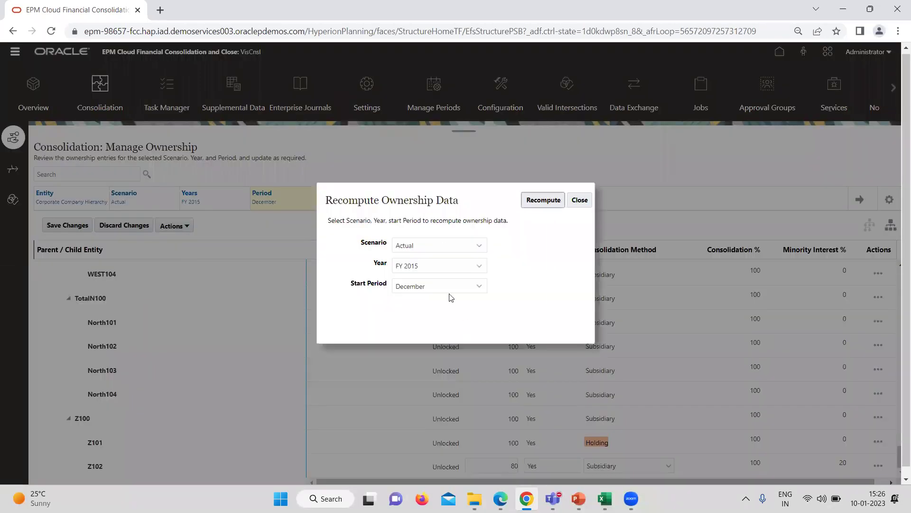
left_click(543, 202)
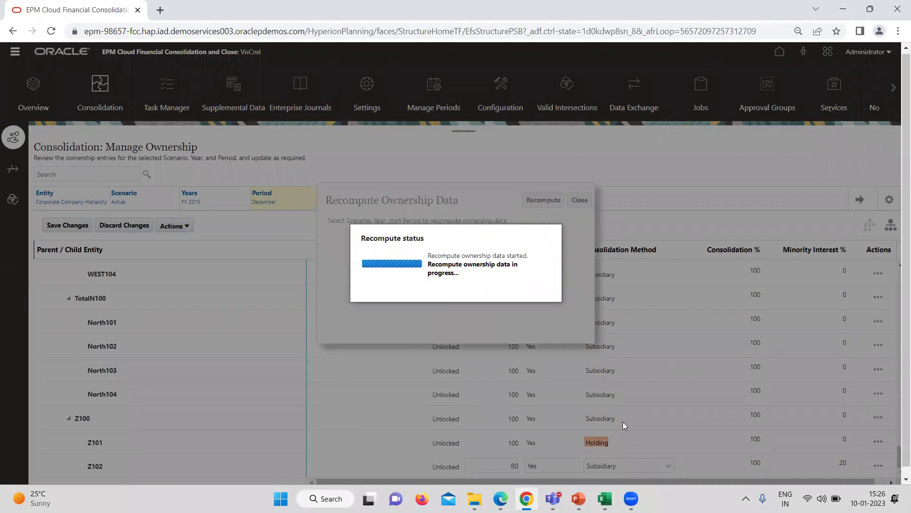
- Switch to the Loading TB workbook in Excel and review the Z_101 trial balance accounts from Investment In Sub to Short Term Loan
key("alt+Tab")
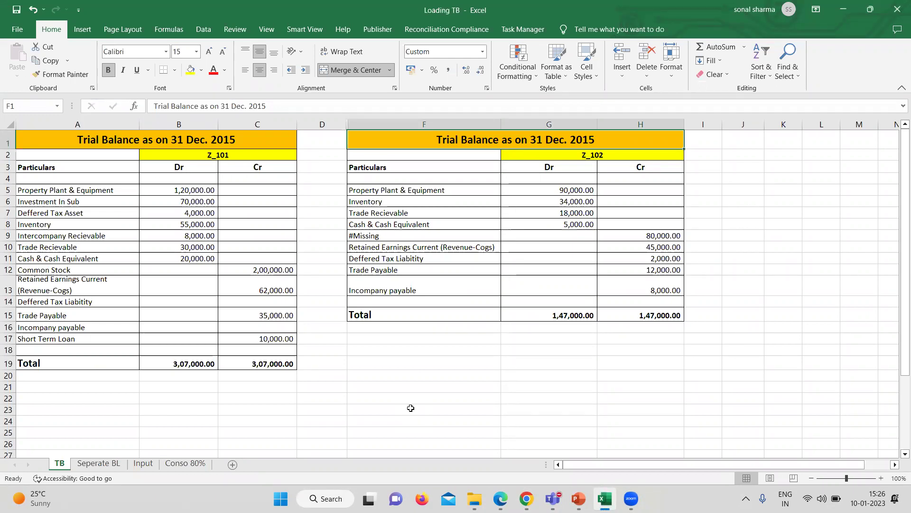
left_click(409, 419)
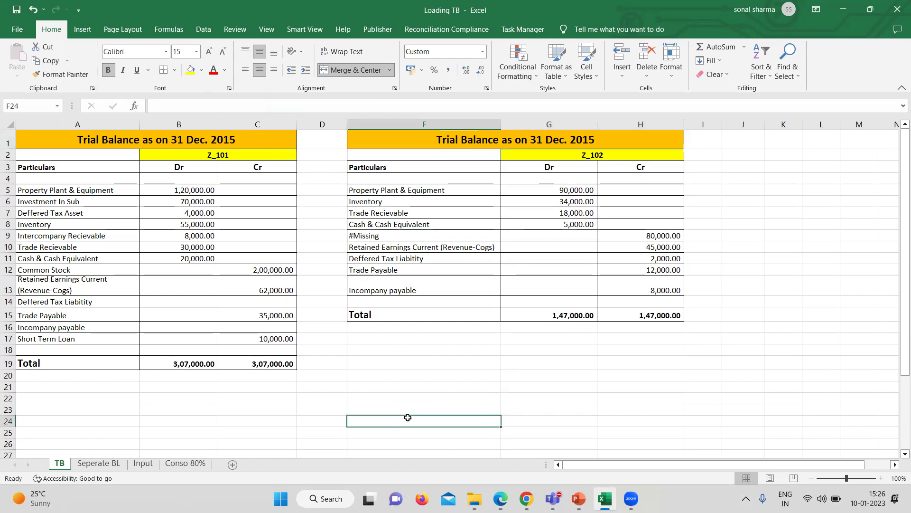
left_click(240, 151)
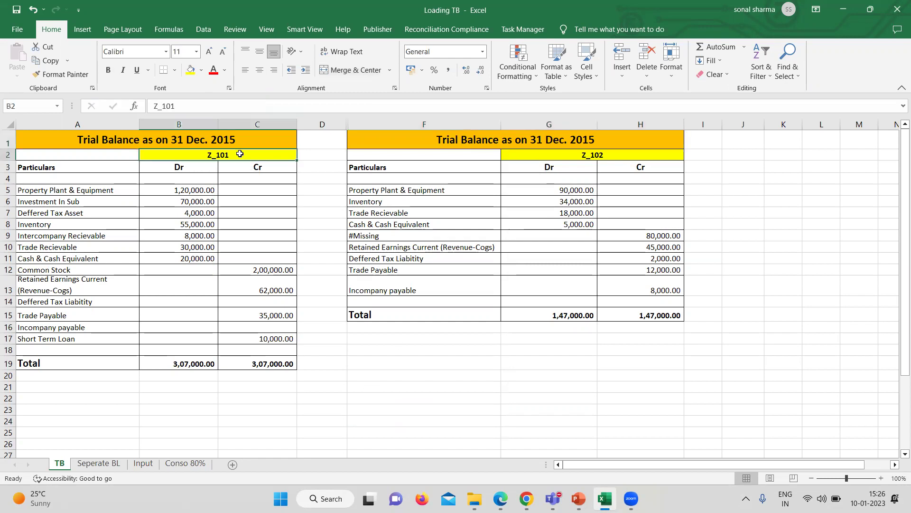
left_click(540, 156)
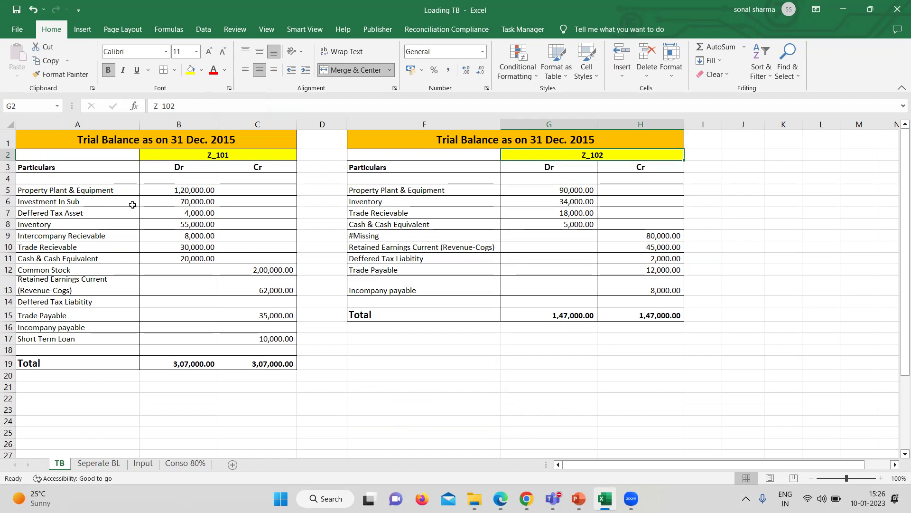
left_click(185, 204)
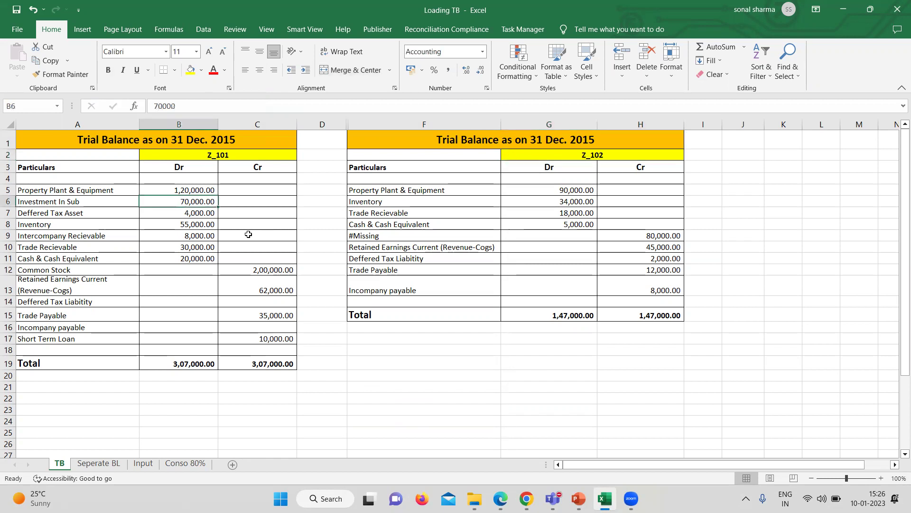
left_click(159, 210)
left_click(166, 224)
left_click(165, 236)
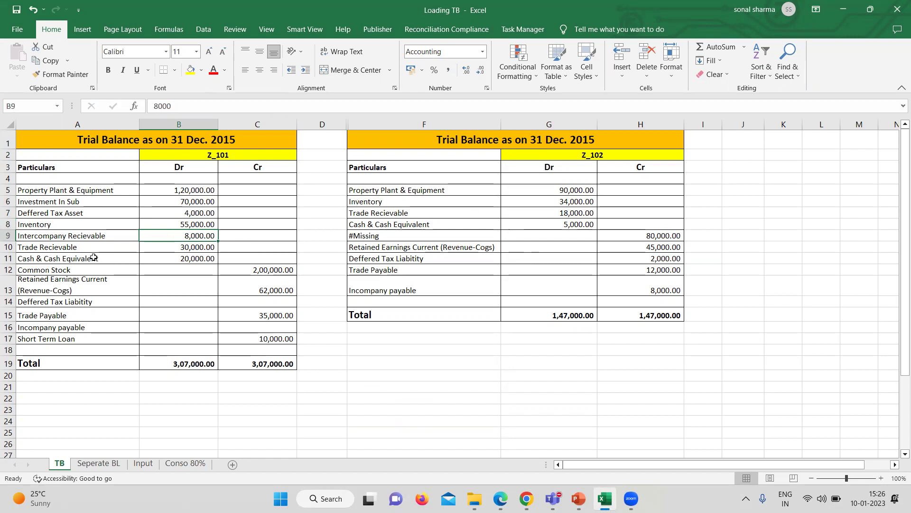
left_click(188, 259)
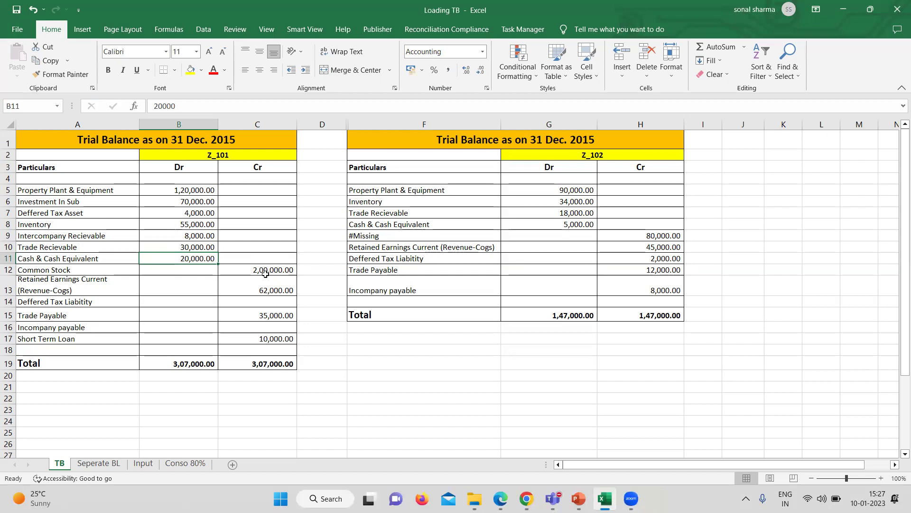
left_click(269, 287)
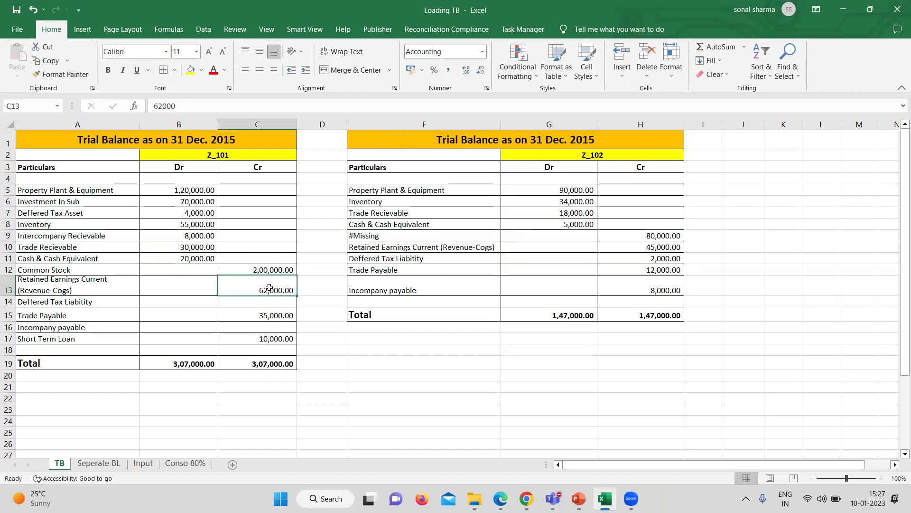
left_click(270, 306)
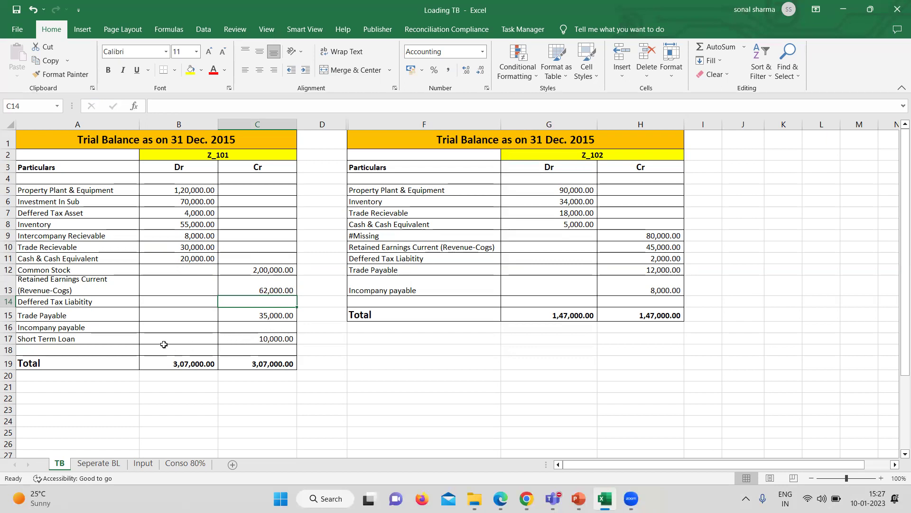
left_click(245, 340)
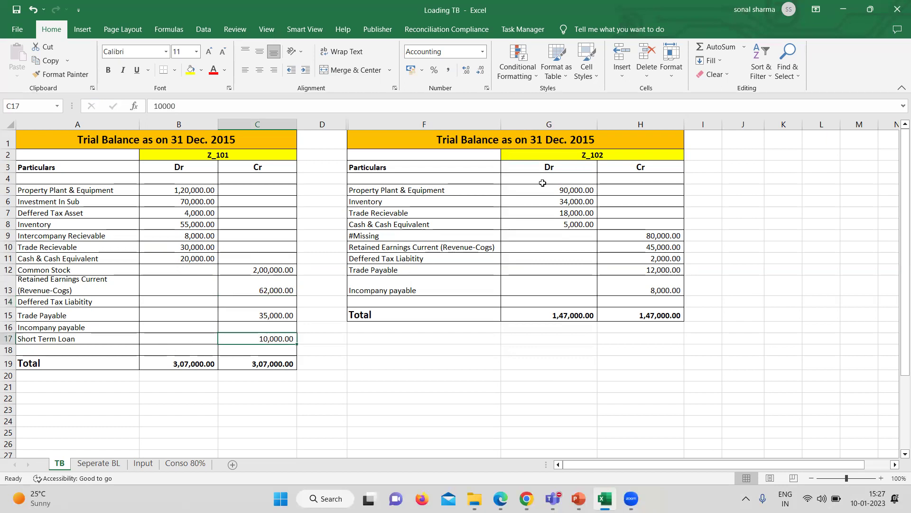
- Compare the Intercompany Recievable entry of Z_101 with the Incompany payable entry of Z_102
left_click(156, 236)
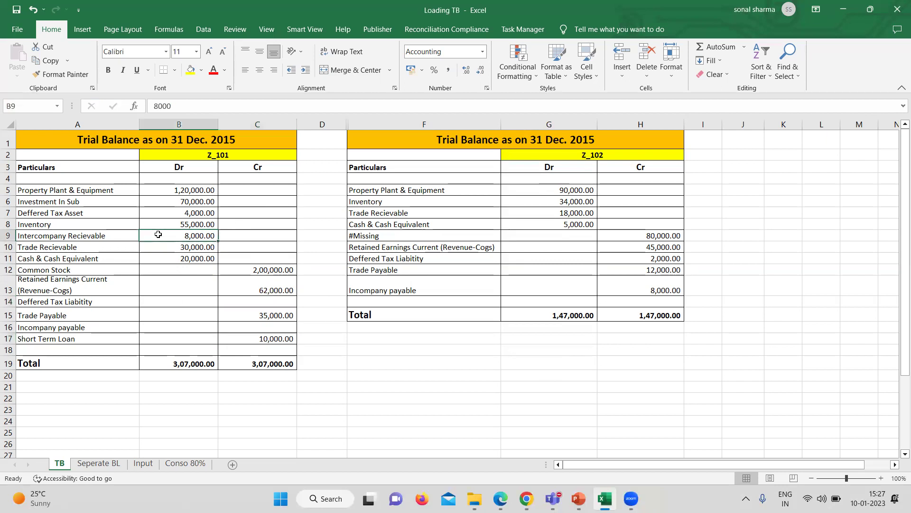
left_click(74, 236)
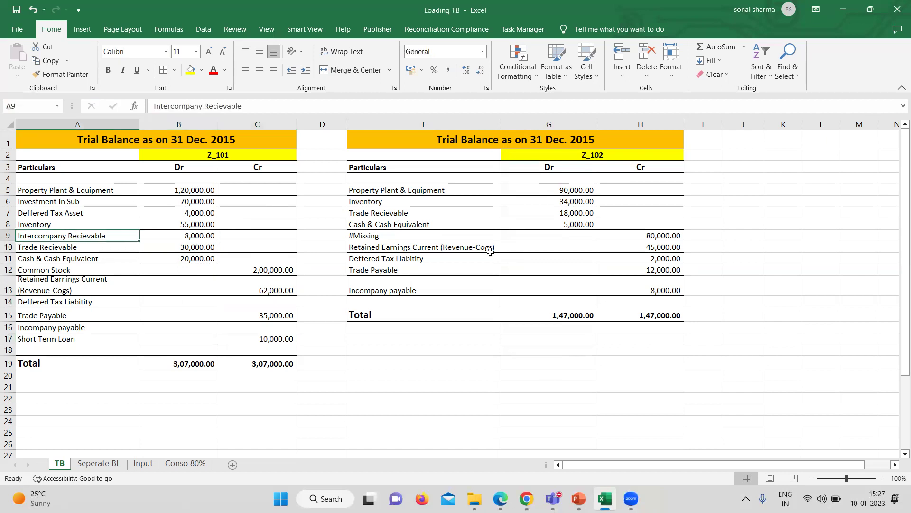
left_click(475, 282)
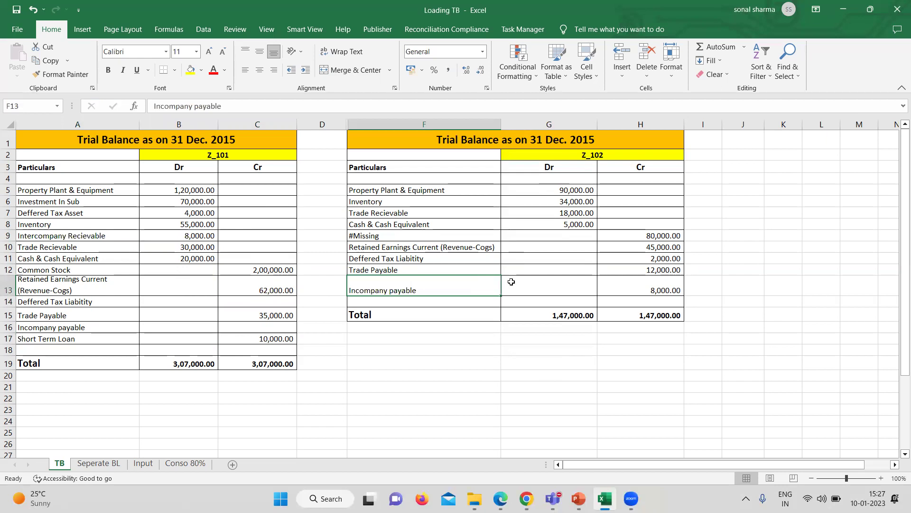
left_click(654, 283)
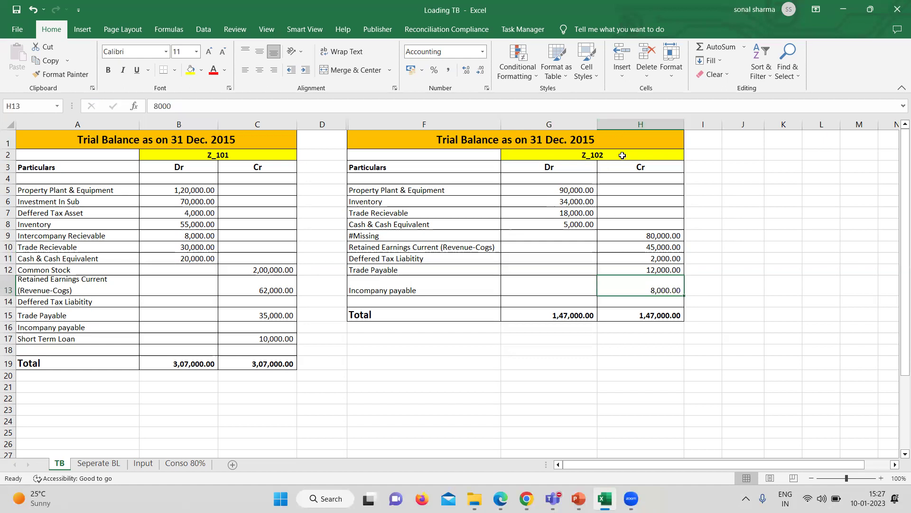
- Review the Z_102 trial balance accounts and replace the #Missing label in cell F9 with Common Stock
left_click(464, 188)
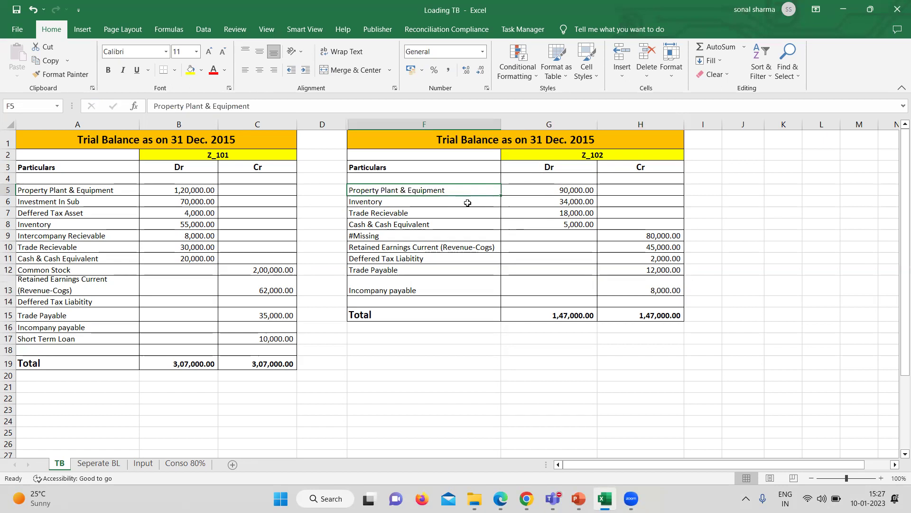
left_click(468, 203)
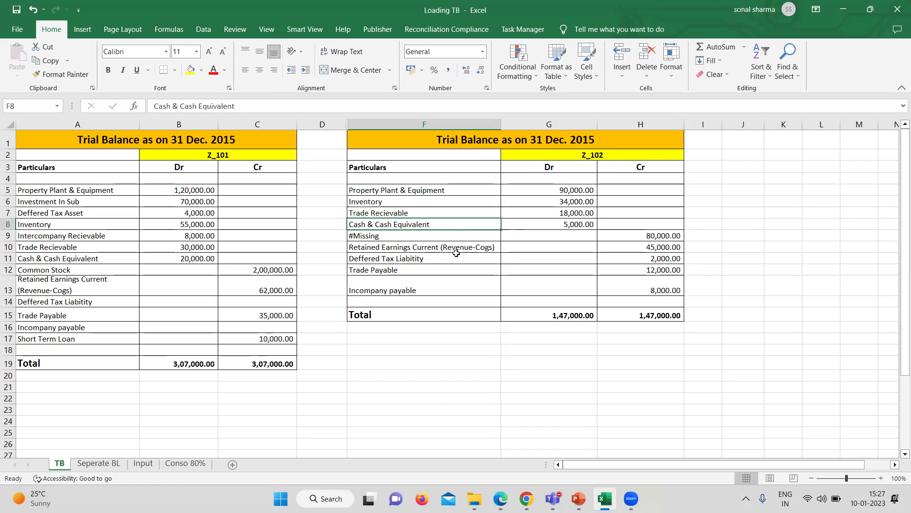
left_click(454, 236)
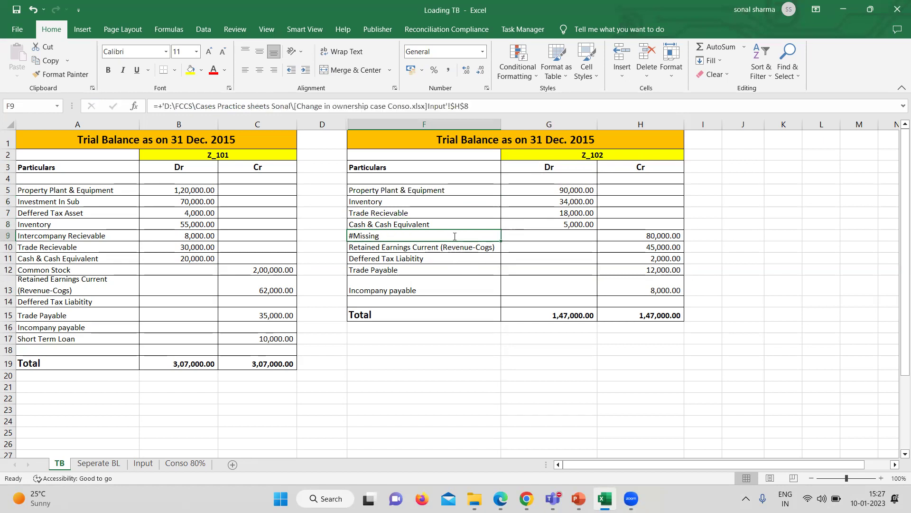
type("Common Stock")
key("Return")
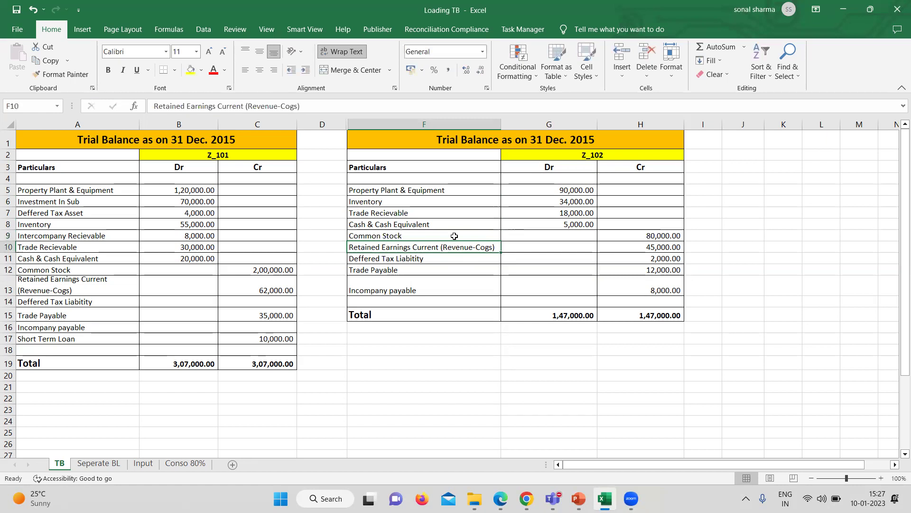
left_click(460, 269)
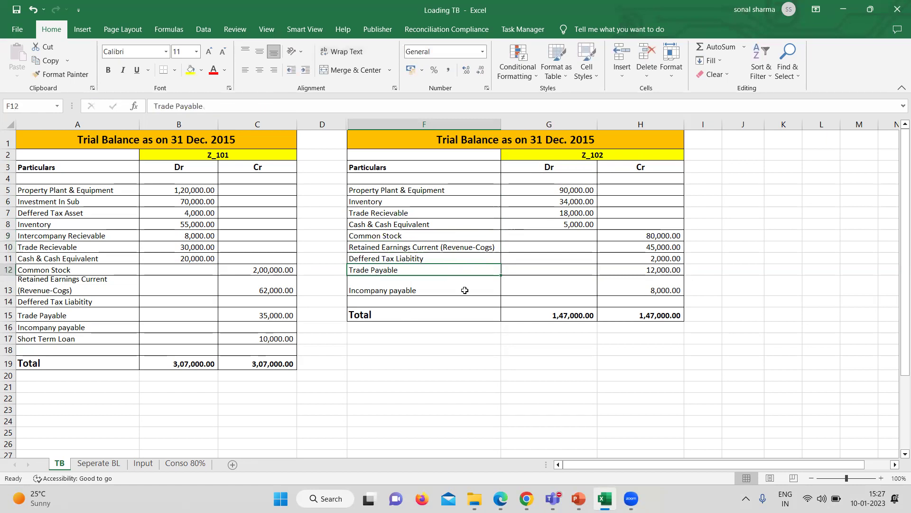
left_click(459, 282)
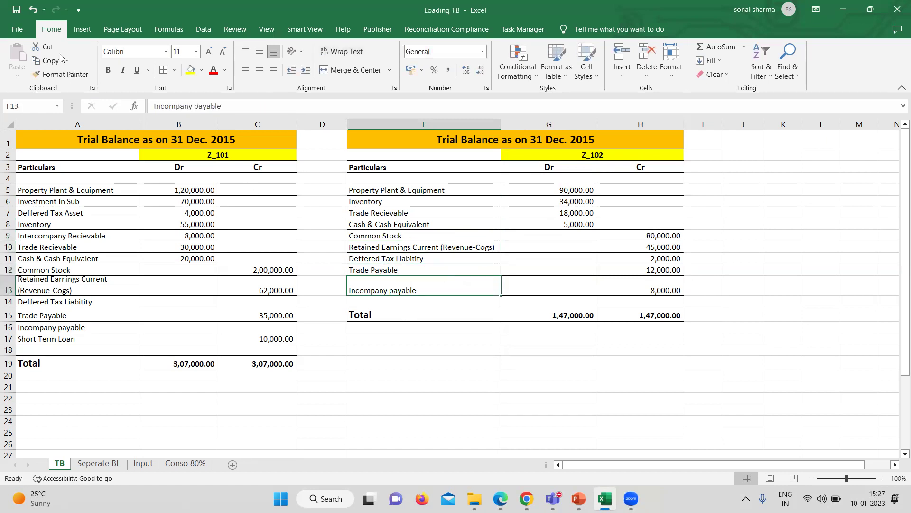
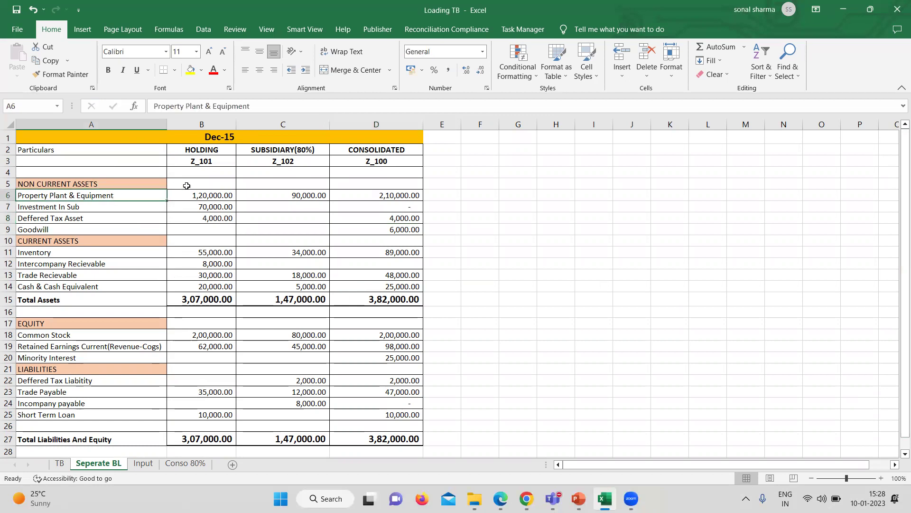
- On the Seperate BL sheet, compare the holding, subsidiary and consolidated figures for the non-current assets, from Property Plant & Equipment to Goodwill
left_click(200, 195)
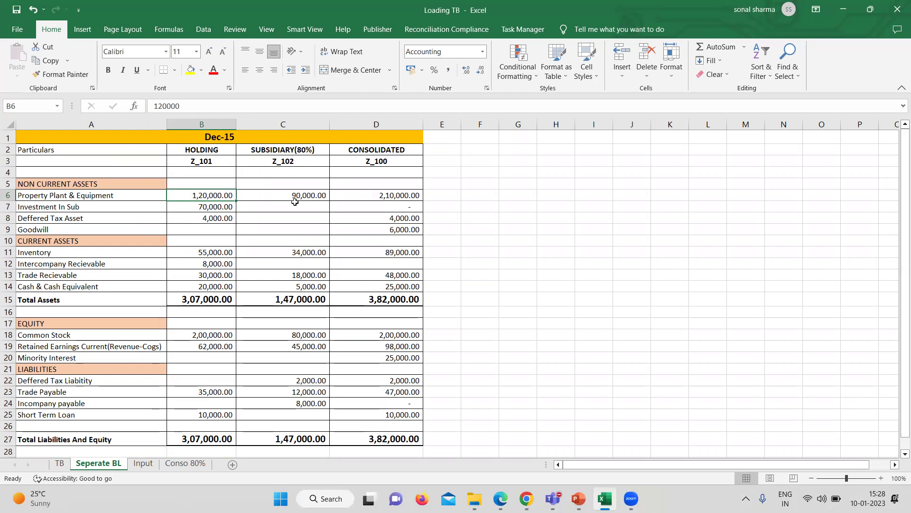
left_click(315, 157)
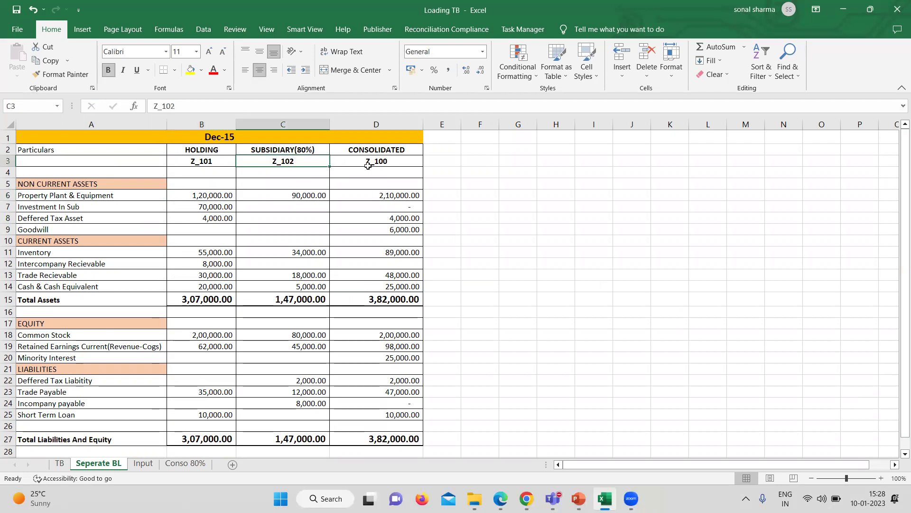
double_click(384, 195)
key("Return")
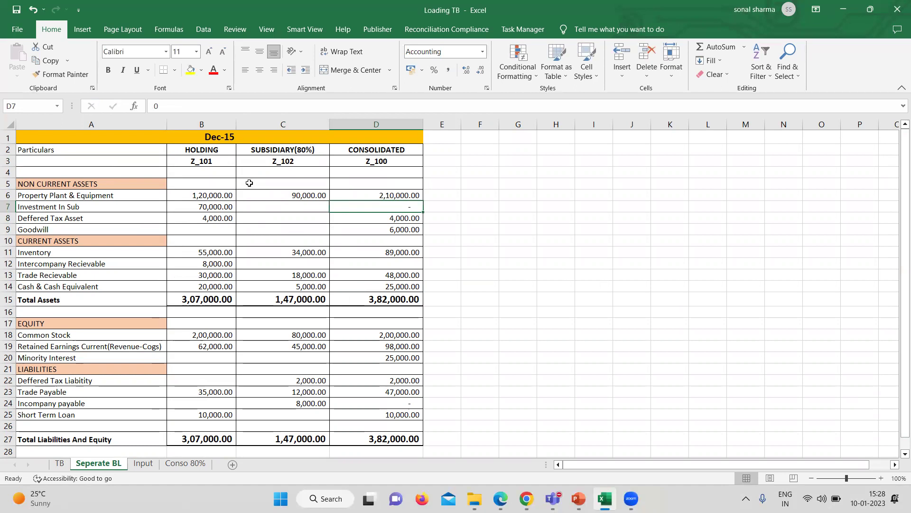
left_click(133, 209)
left_click(190, 205)
left_click(362, 205)
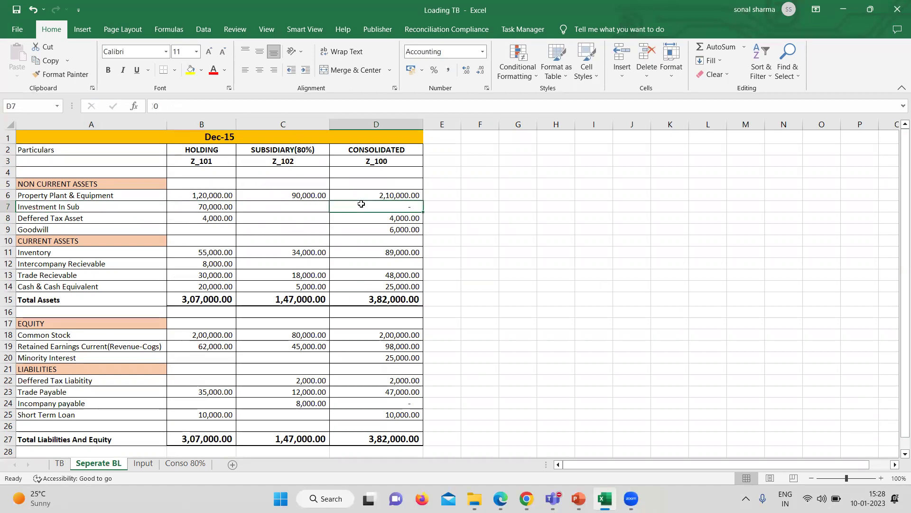
left_click(222, 218)
left_click(421, 220)
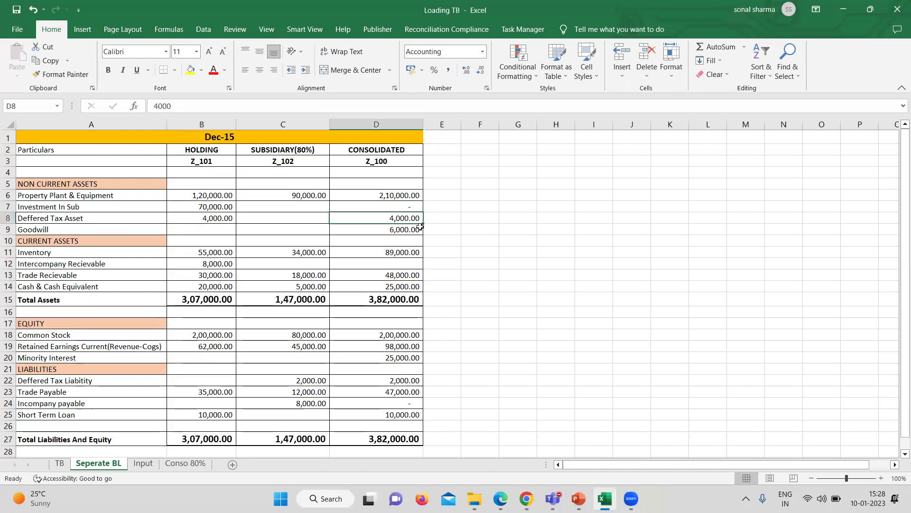
left_click(410, 232)
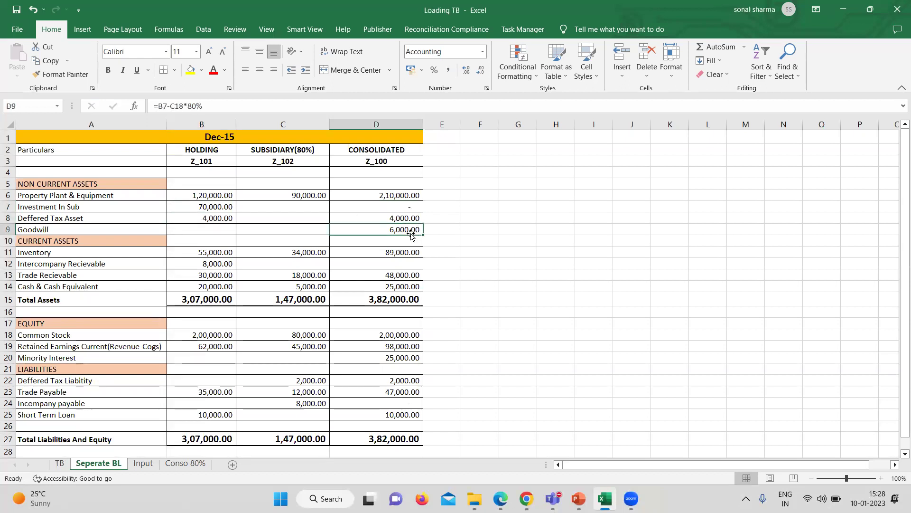
- Review the consolidated current asset figures and their formulas, from Inventory through Trade Recievable to Cash & Cash Equivalent
left_click(508, 216)
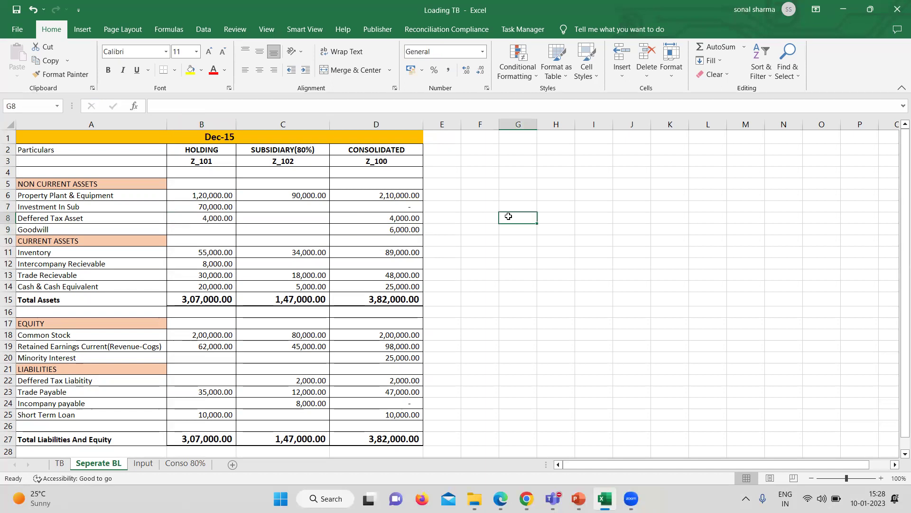
left_click(542, 189)
left_click(92, 254)
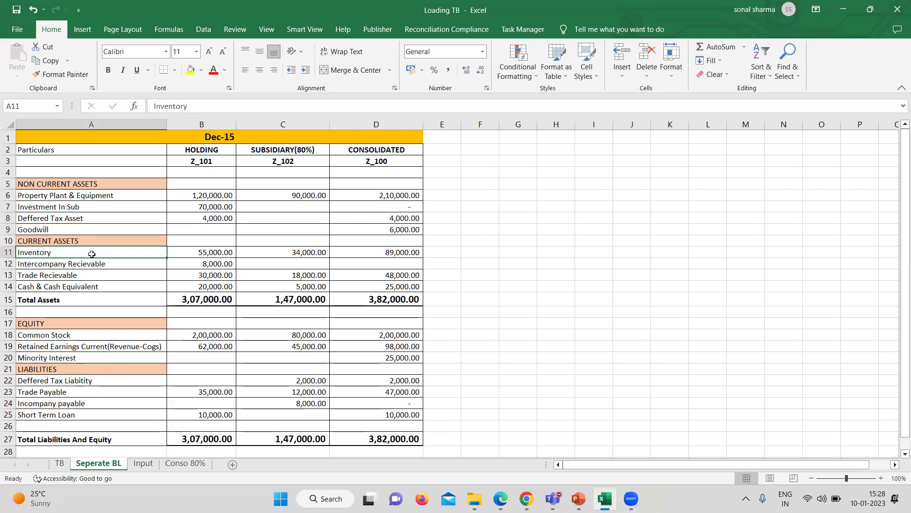
left_click(365, 252)
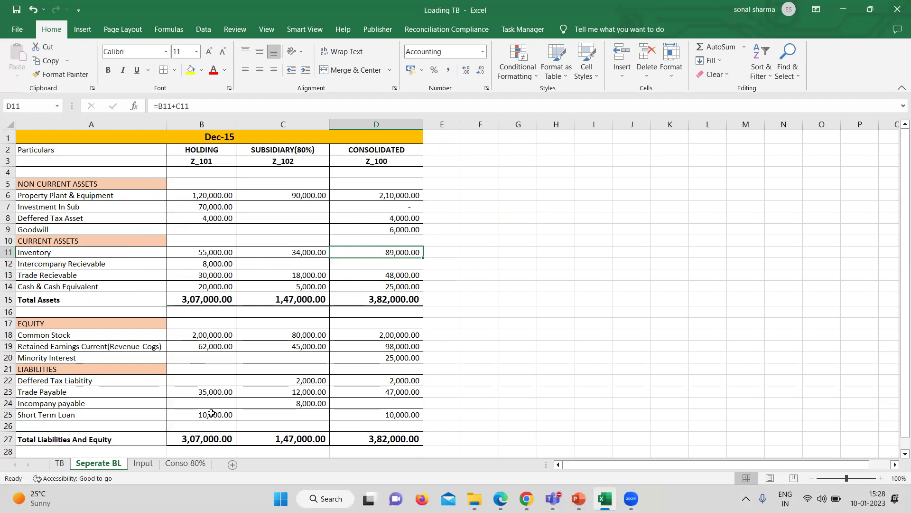
left_click(153, 207)
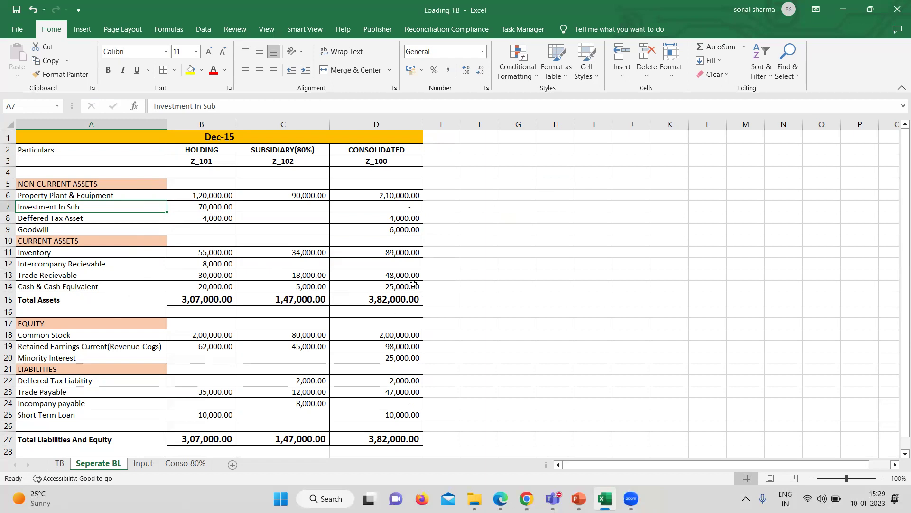
double_click(404, 271)
key("Return")
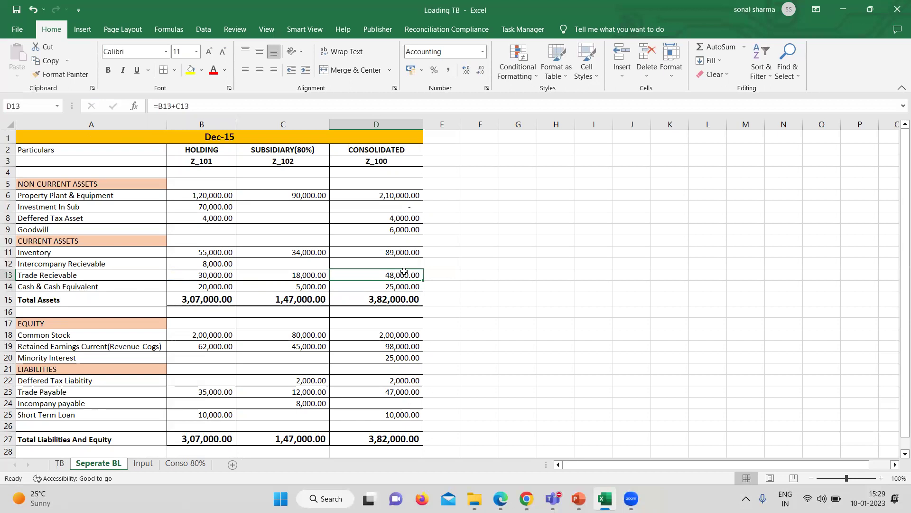
double_click(404, 286)
key("Return")
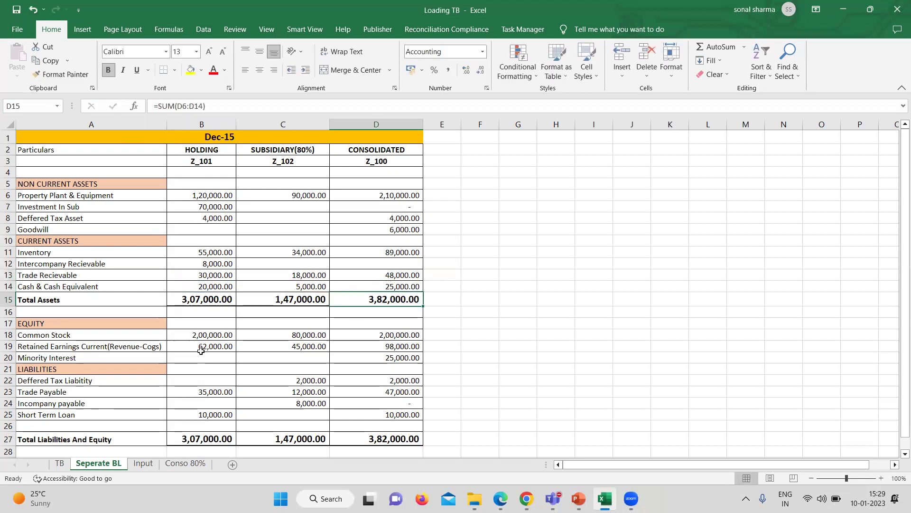
- Compare the holding, subsidiary and consolidated figures for equity and liabilities, from Common Stock to Short Term Loan, including the Incompany payable elimination
left_click(220, 335)
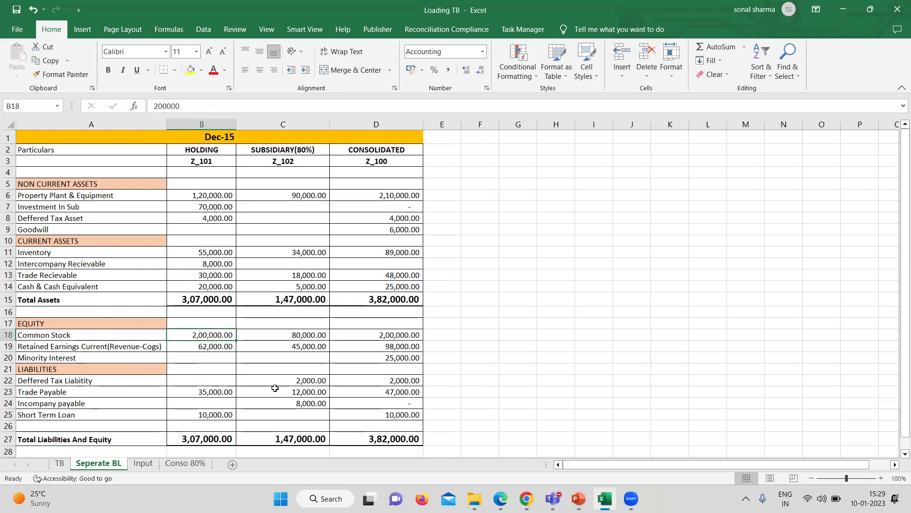
left_click(287, 382)
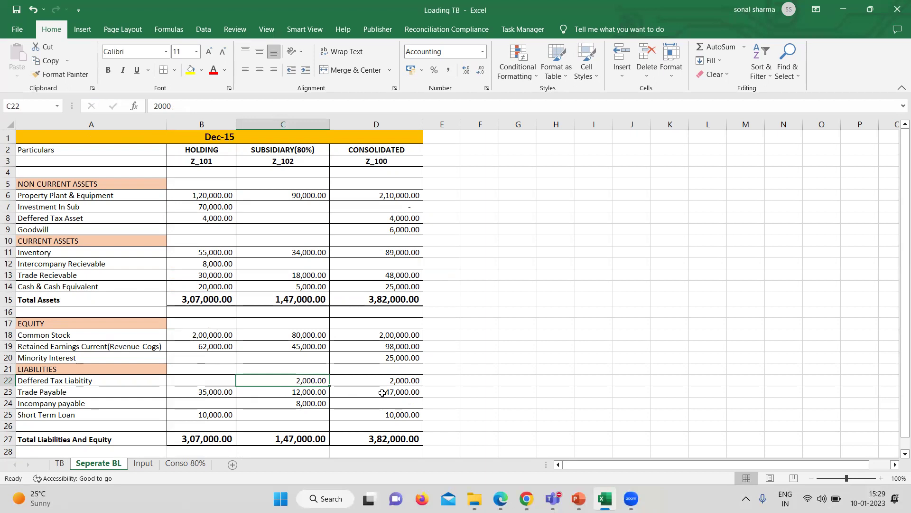
double_click(396, 393)
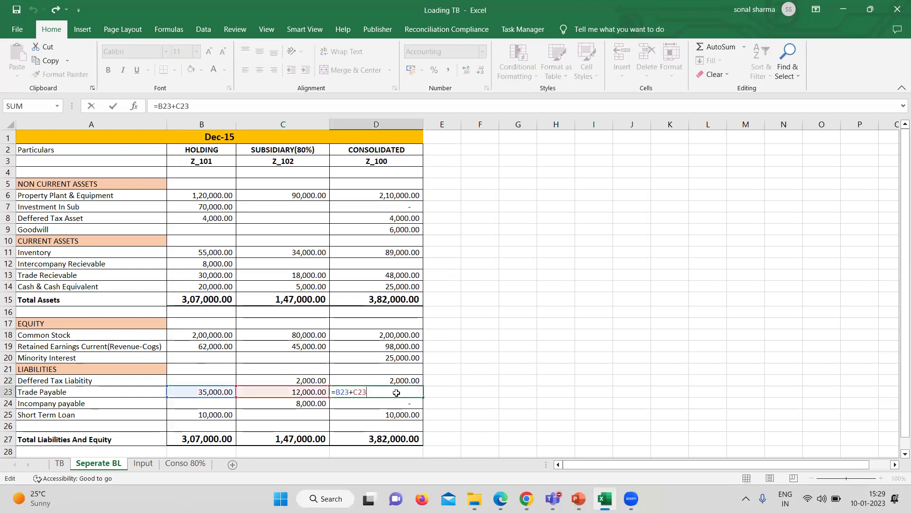
key("Return")
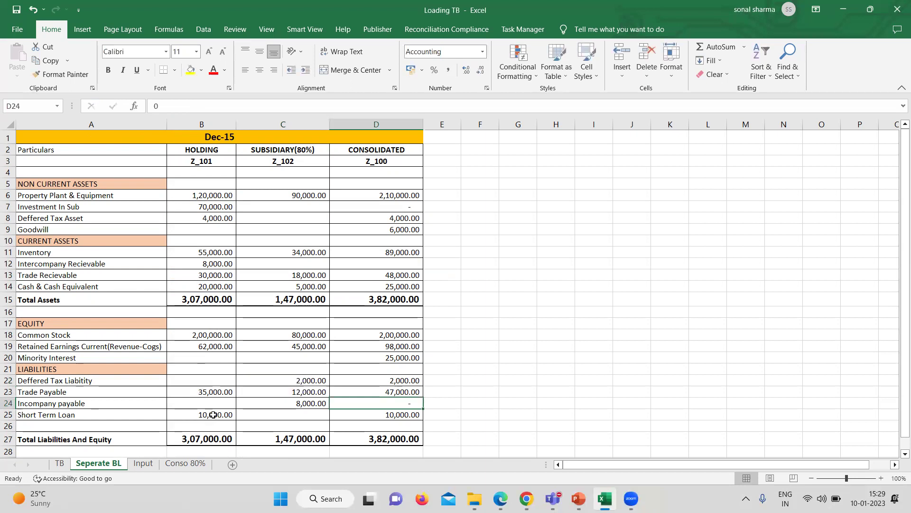
left_click(413, 416)
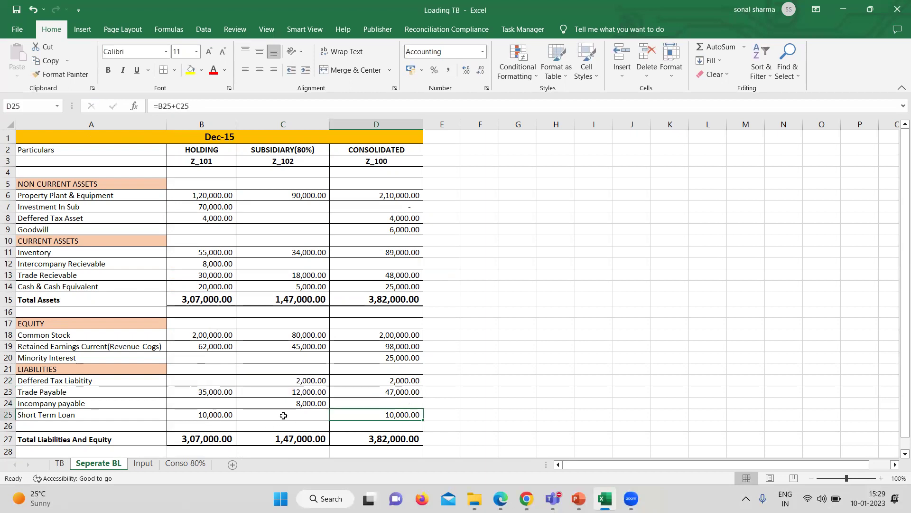
left_click(294, 405)
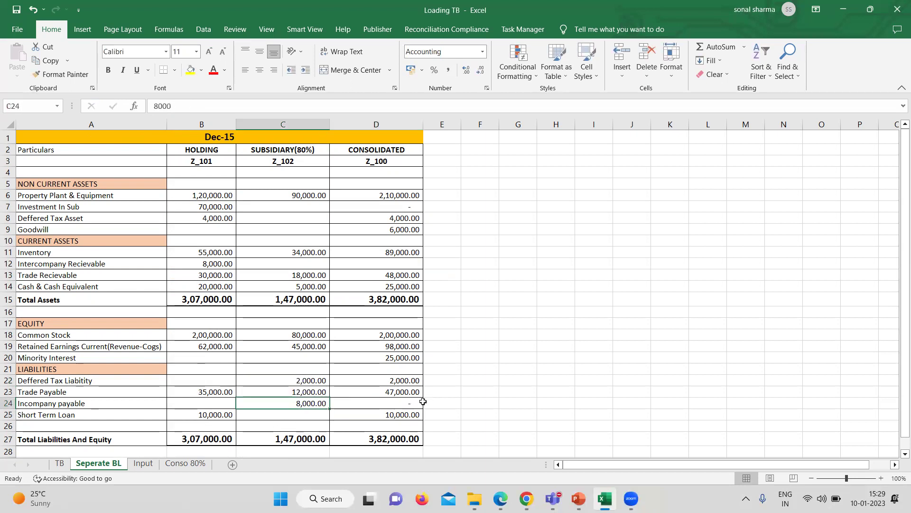
- Label two calculation areas beside the balance sheet: Goodwill in cell F5 and Minority in cell F13
left_click(481, 180)
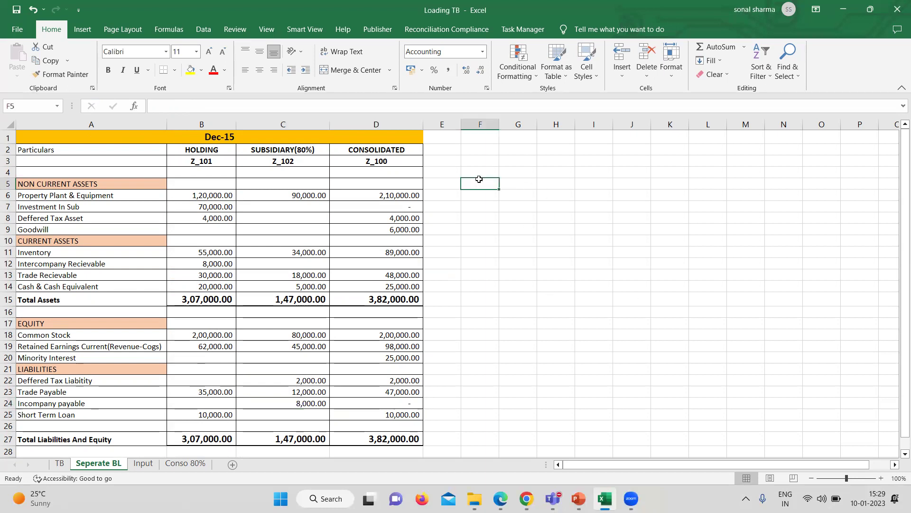
type("Good")
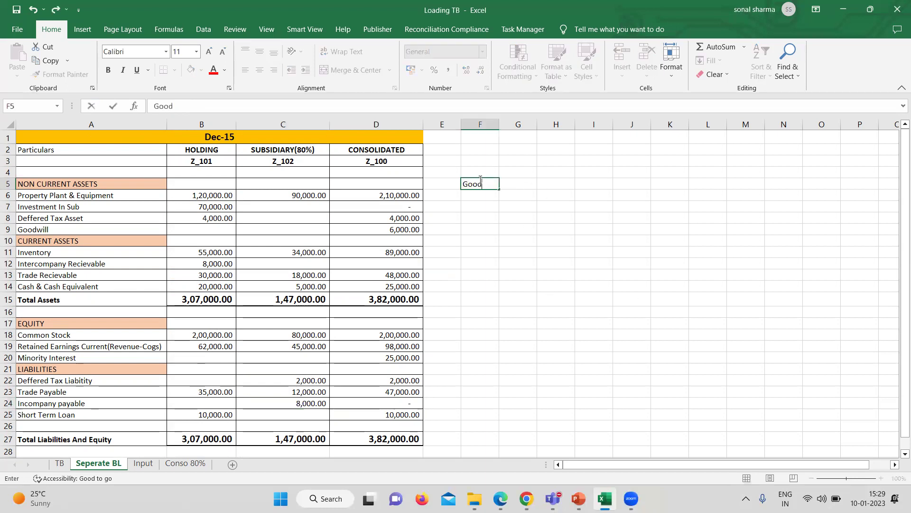
key("Return")
key("Down")
key("Down")
key("Down")
key("Down")
key("Down")
key("Down")
key("Down")
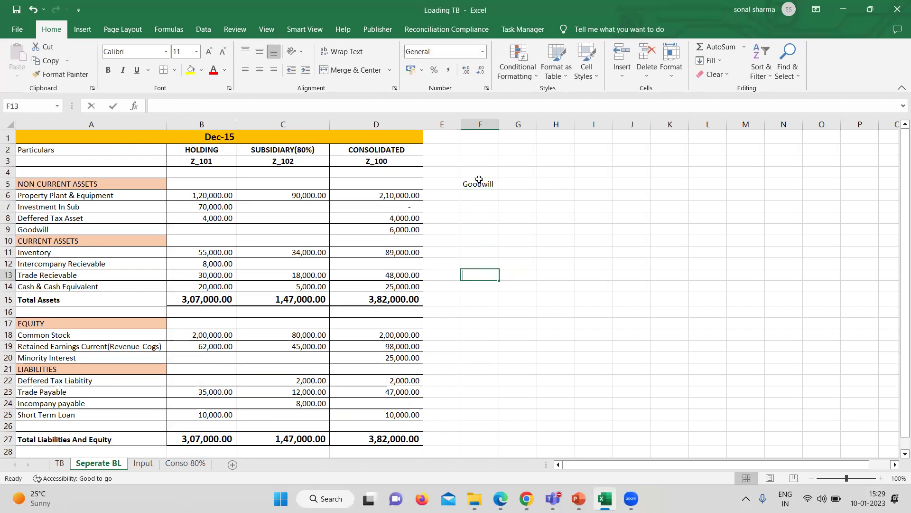
type("Minority")
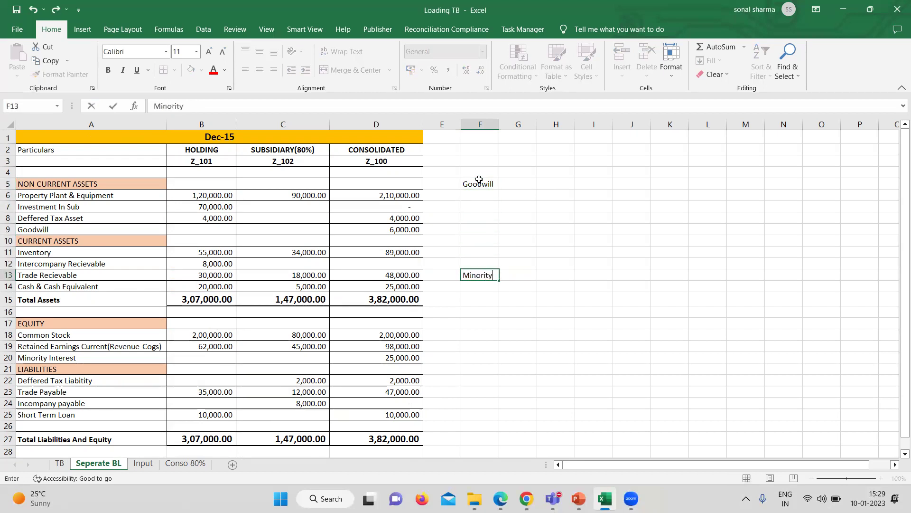
key("Return")
- Enter the label Investment in cell H5 of the Goodwill calculation
key("Up")
key("Up")
key("Up")
key("Up")
key("Up")
key("Up")
key("Up")
key("Up")
key("Right")
key("Right")
key("Up")
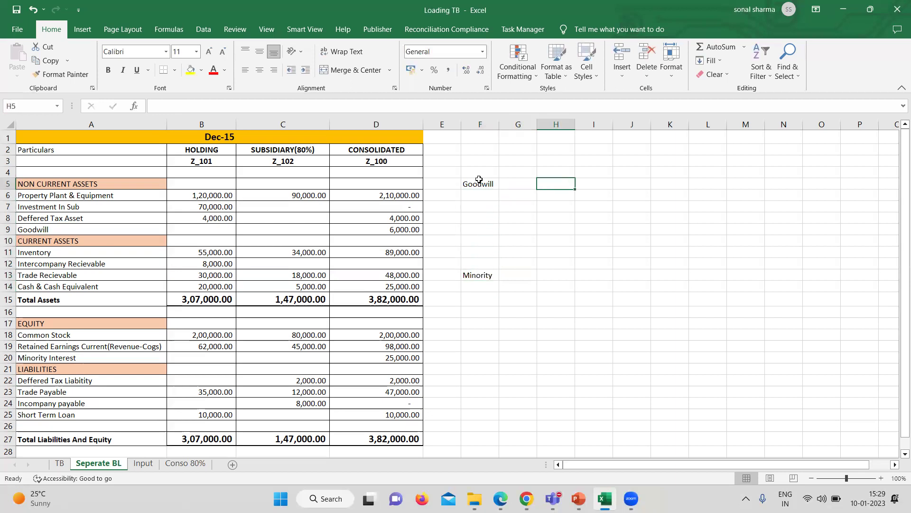
type("Investme")
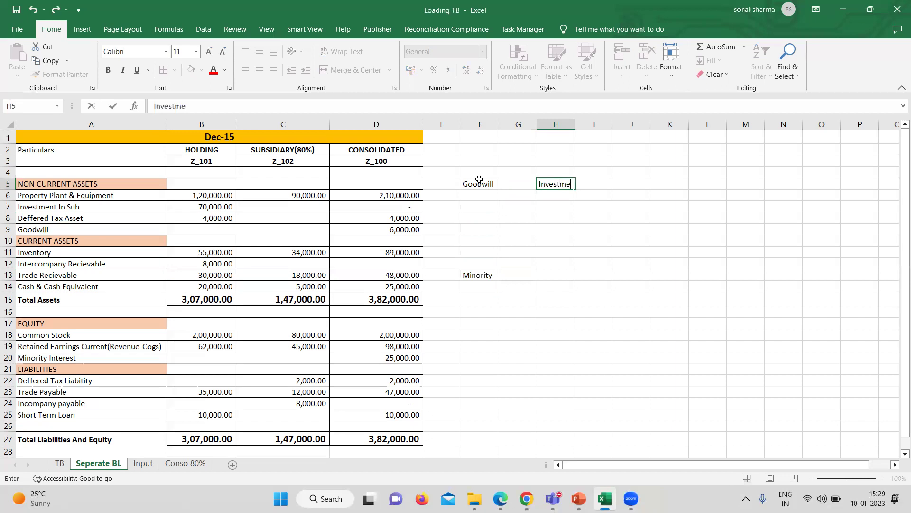
key("Return")
- Link cell J5 to the holding company's Investment In Sub amount in cell B7
key("Up")
key("Right")
key("Right")
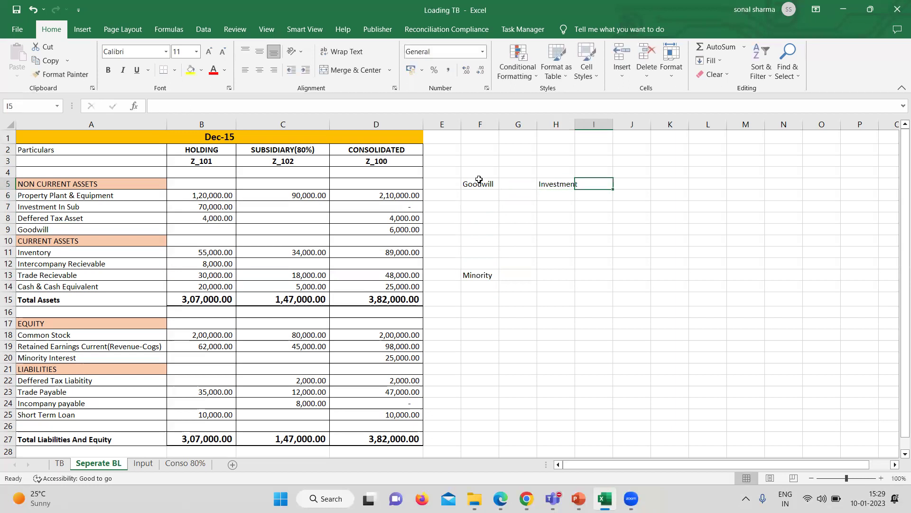
type("=")
key("Left")
key("Left")
key("Left")
key("Left")
key("Left")
key("Left")
key("Left")
key("Left")
key("Down")
key("Down")
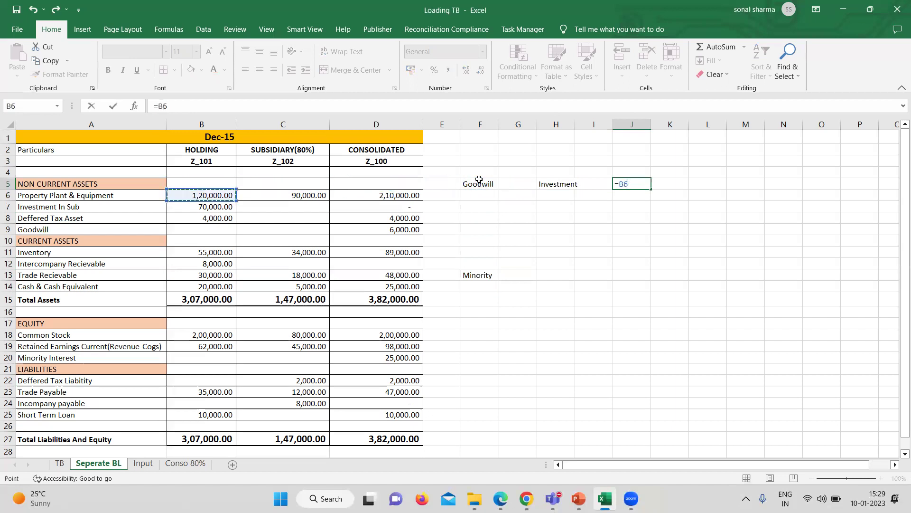
key("Return")
- Enter the label Cost of equity of Sub in cell H6 and the note 80000*80% in cell H7
key("Left")
key("Left")
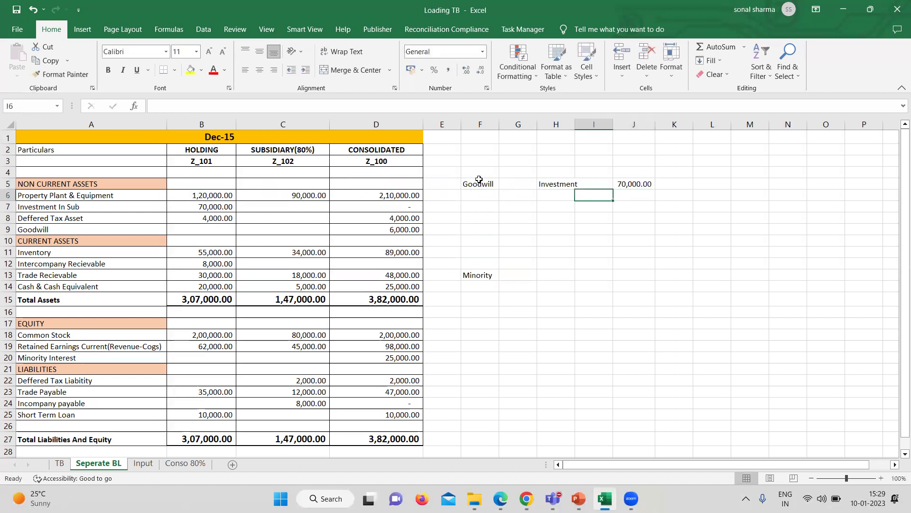
type("Cos")
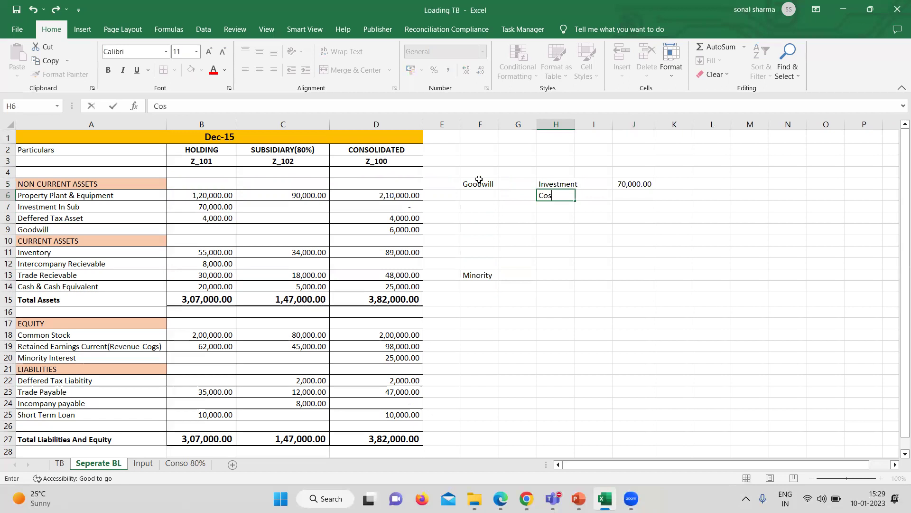
type("t of equity of Sub")
key("Return")
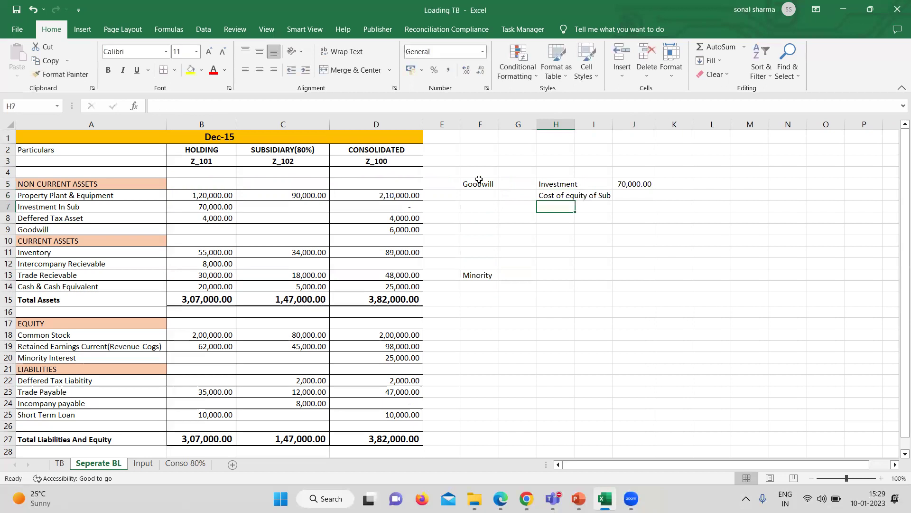
type("=")
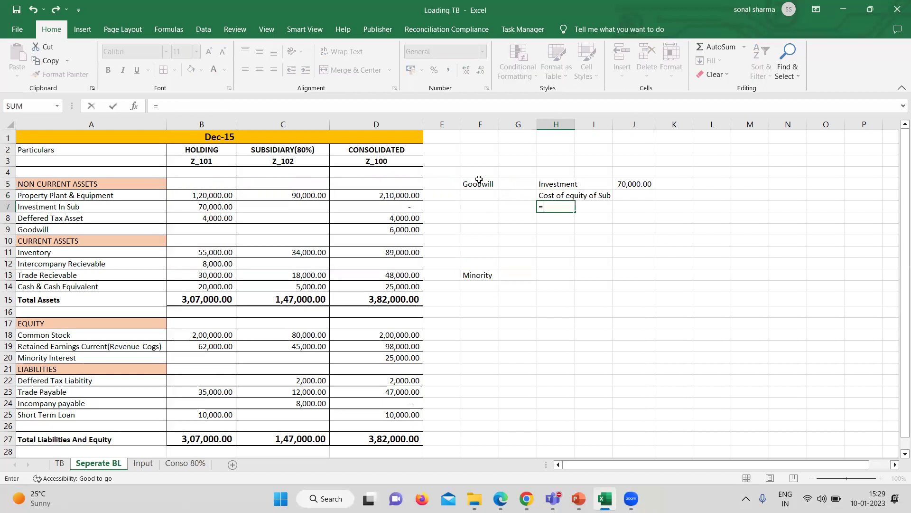
key("BackSpace")
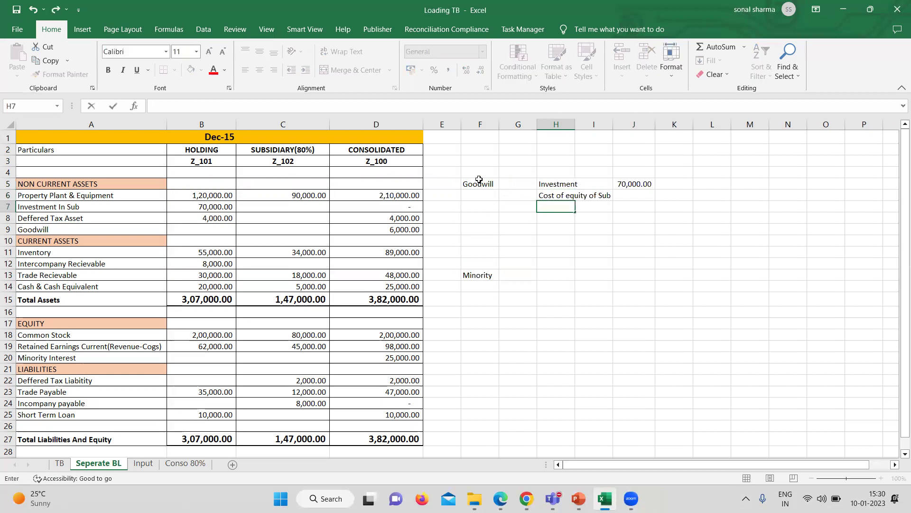
type("80000*80%")
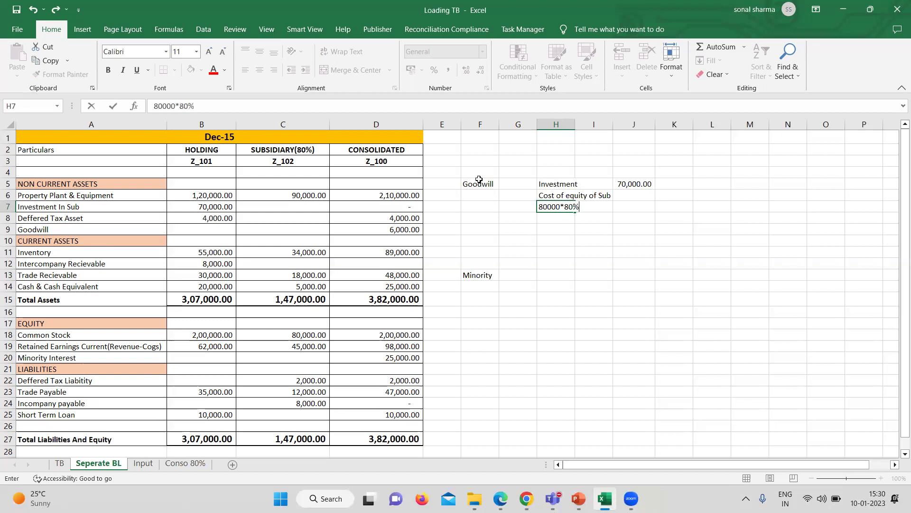
key("Return")
- Calculate the cost of the subsidiary's equity in cell J6 with the formula =80000*80%
key("Up")
key("Right")
key("Right")
key("Up")
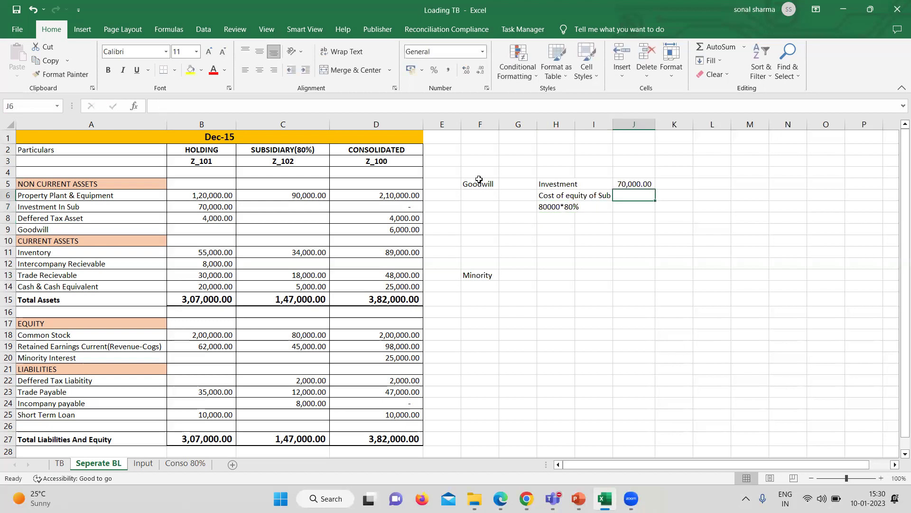
type("=80000")
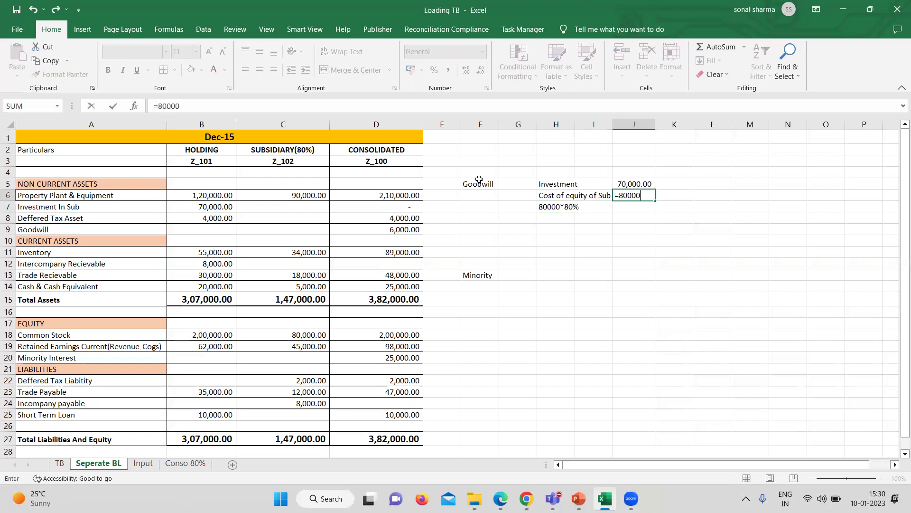
type("*80%")
key("Return")
- Calculate the goodwill in cell J9 with the formula =J5-J6
key("Down")
key("Down")
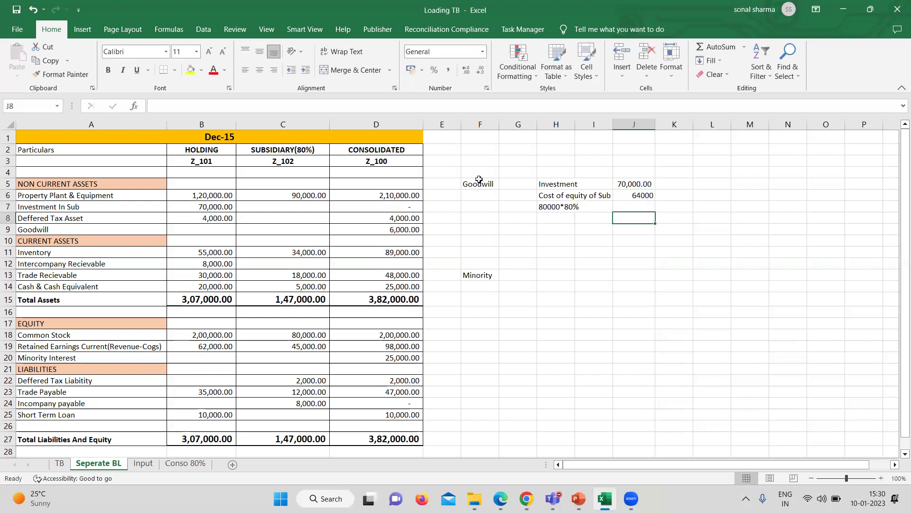
type("=")
key("Up")
key("Up")
key("Up")
key("Up")
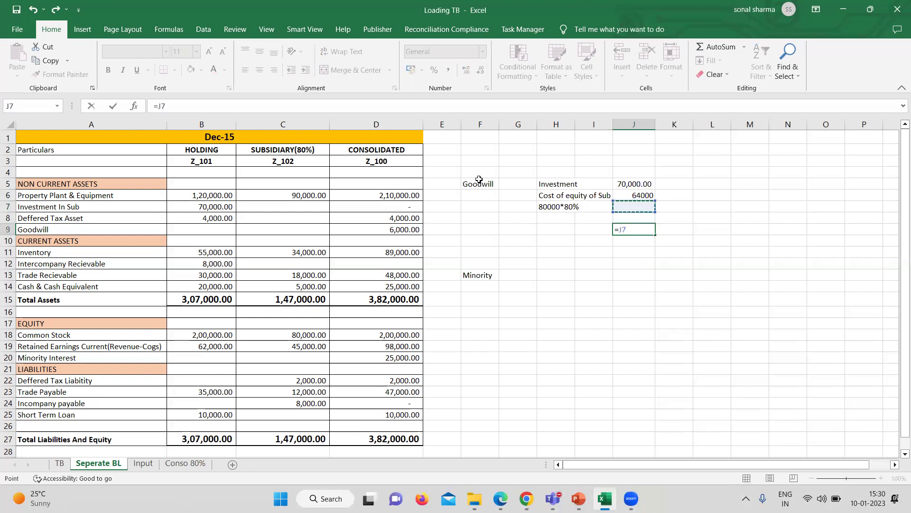
type("-")
key("Up")
key("Up")
key("Up")
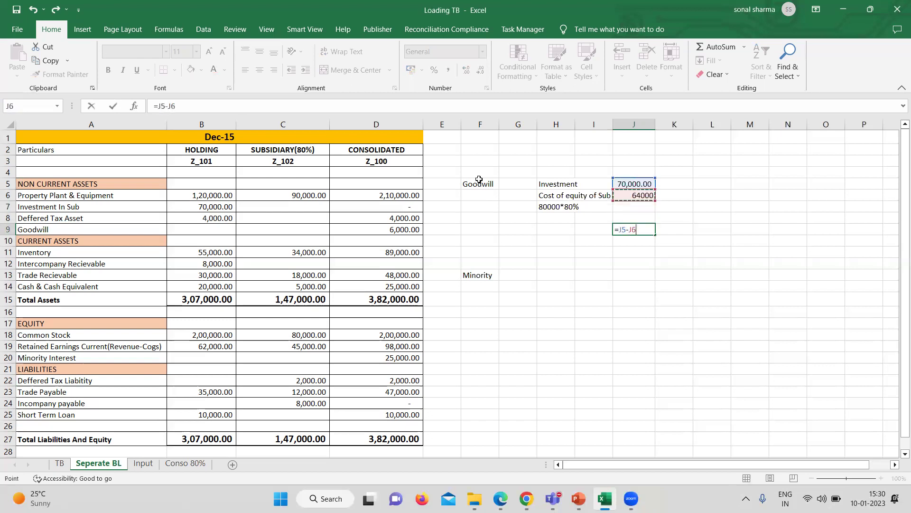
key("Return")
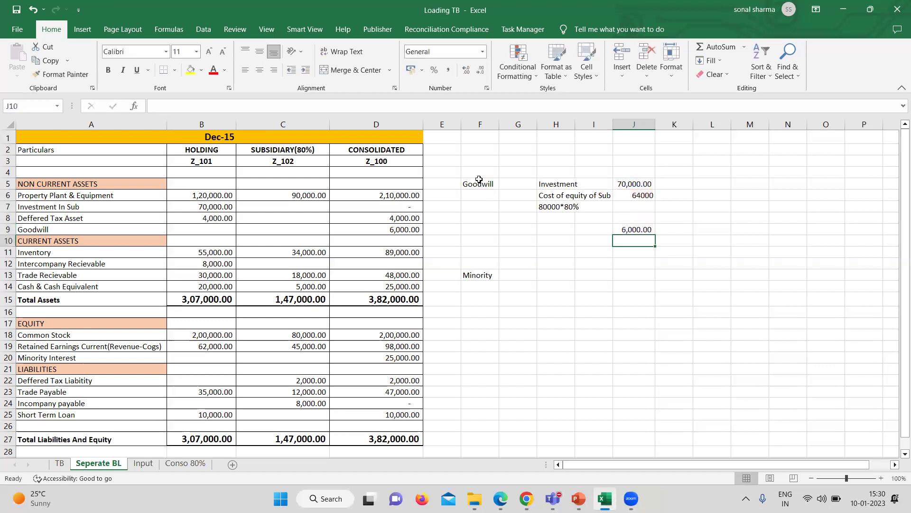
- Check the consolidated Goodwill formula in cell D9 against the separate goodwill calculation
double_click(403, 229)
key("Return")
key("Return")
key("Return")
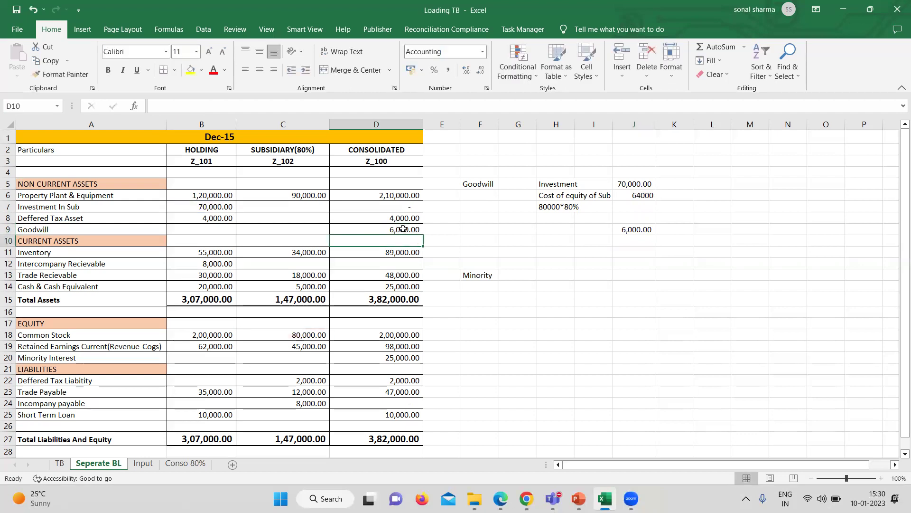
key("Down")
key("Down")
key("Down")
type("0")
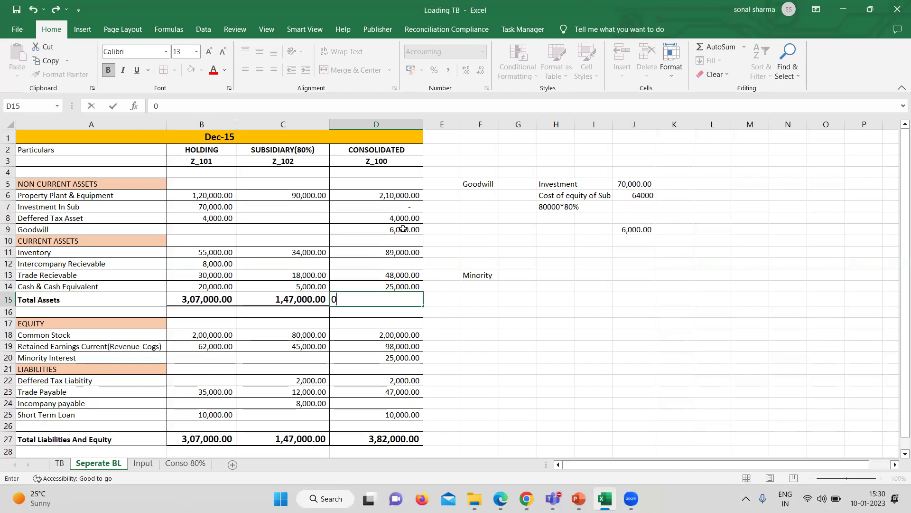
key("alt+equal")
key("Return")
- Enter the label Net Asset of Subsidiary in cell H13 beside the Minority heading
key("Left")
key("Up")
key("Up")
key("Up")
key("Right")
key("Right")
key("Right")
key("Right")
key("Right")
key("Right")
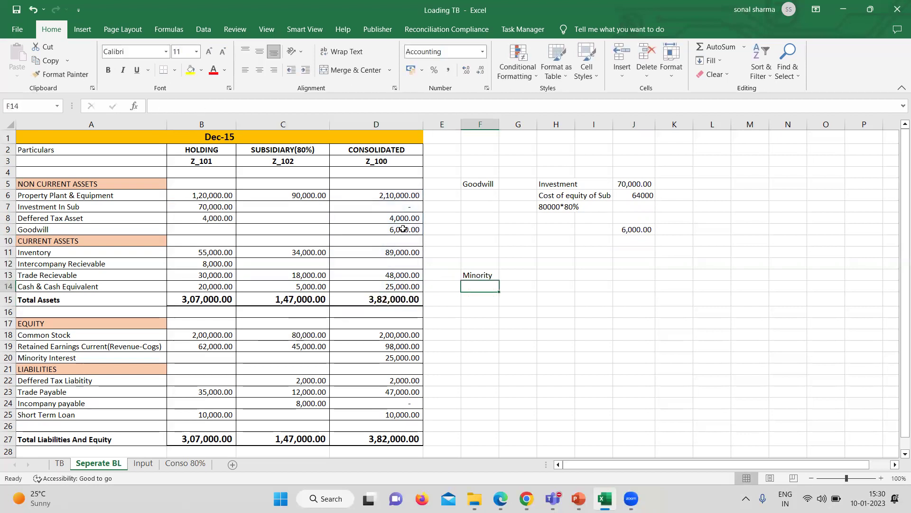
key("Down")
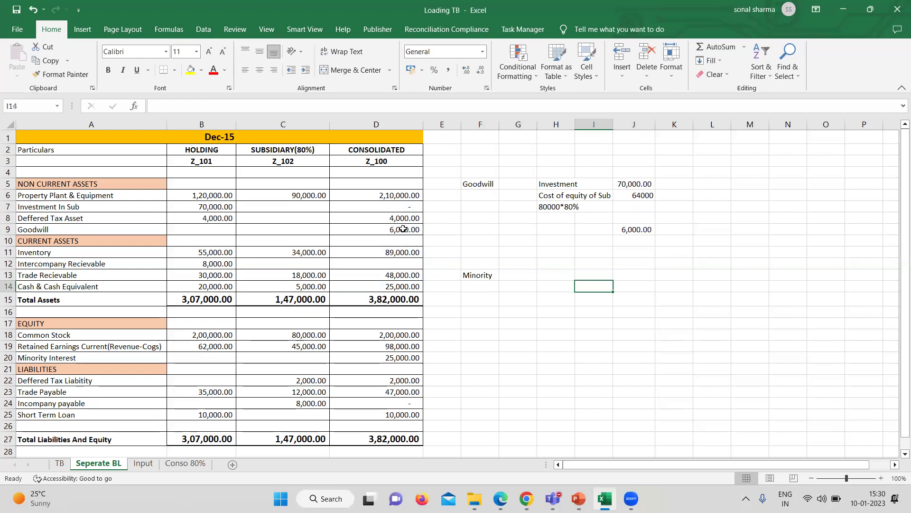
key("Left")
key("Left")
key("Up")
key("Right")
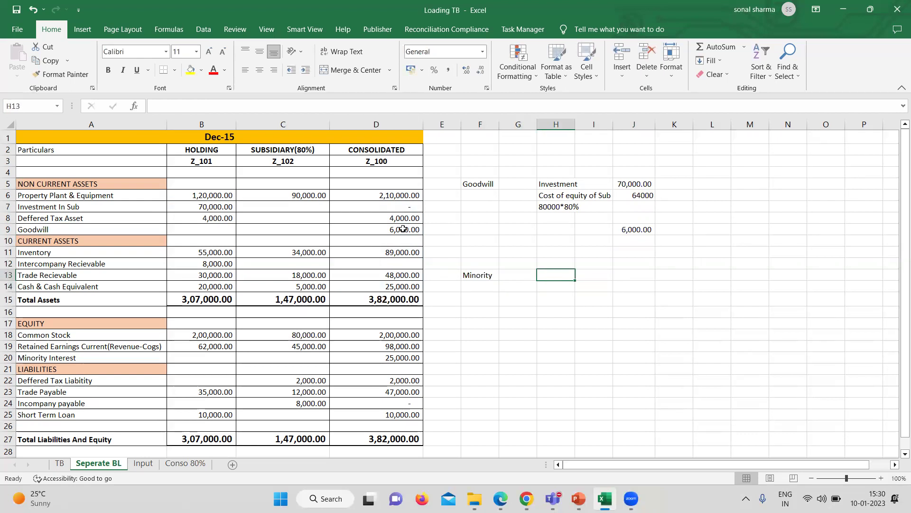
type("Net Asset ")
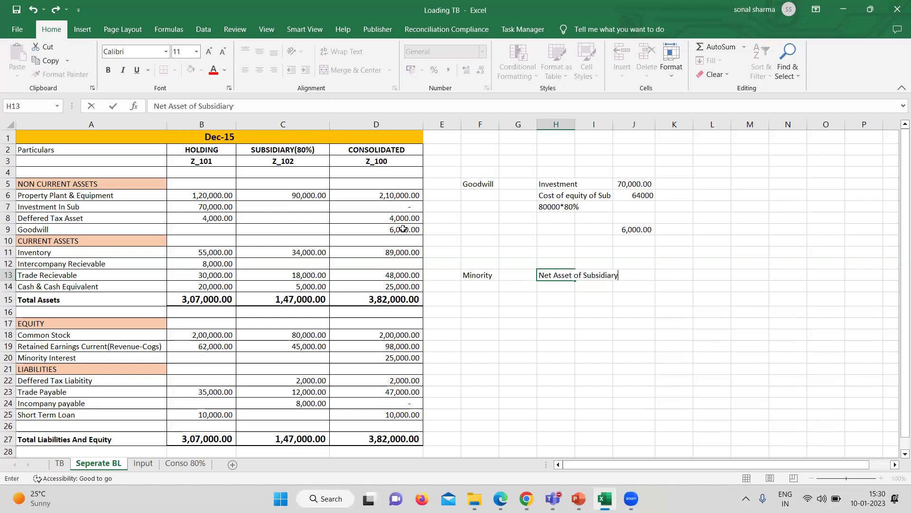
type("of Subsidiary")
key("Return")
- Calculate the subsidiary's net assets in cell H15 with the formula =80000+45000 and check them against the subsidiary's equity cells C18:C20
key("Return")
type("=")
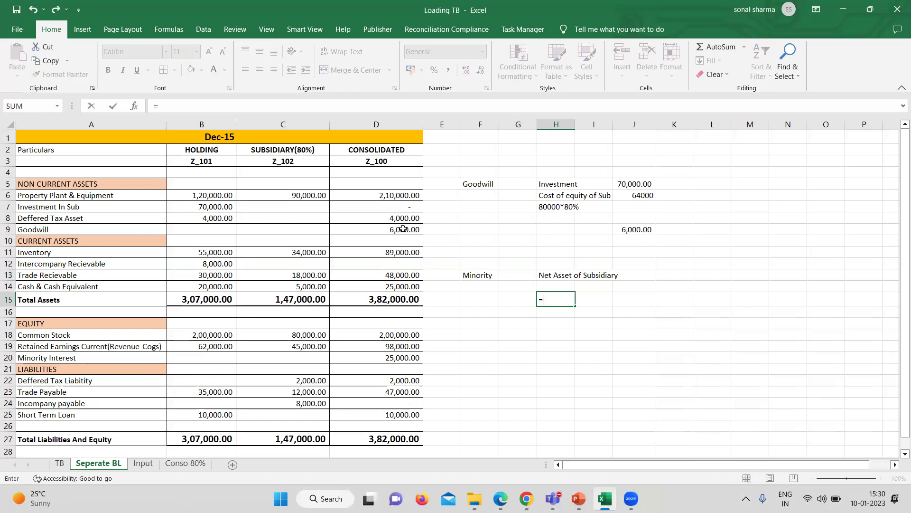
type("80000+4500")
key("Return")
key("Up")
key("Right")
key("Right")
key("Right")
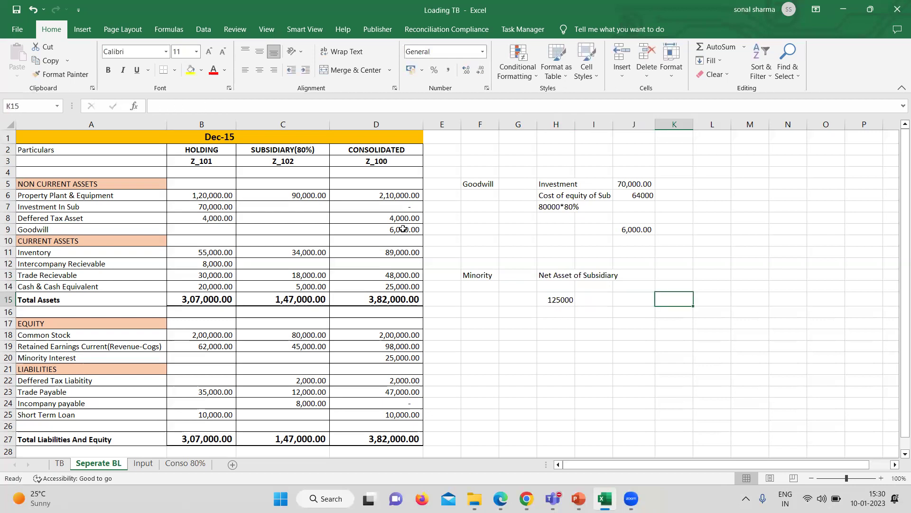
left_click_drag(302, 334, 308, 360)
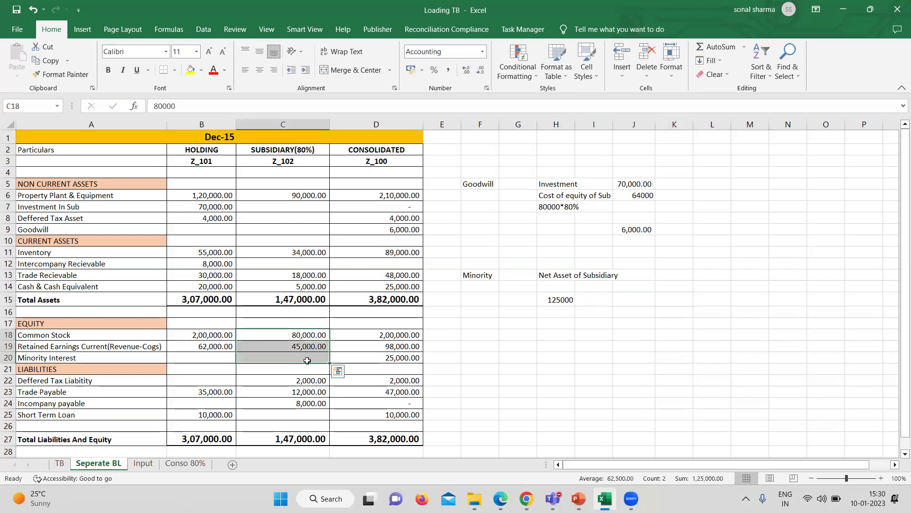
- Calculate the minority interest in cell J15 with the formula =H15*20%
left_click(647, 296)
type("=")
key("Left")
key("Left")
type("*20%")
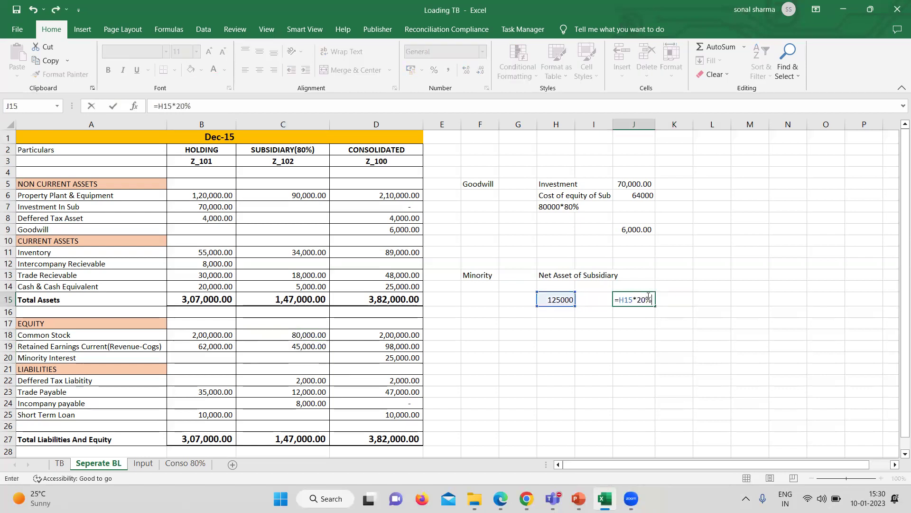
key("Return")
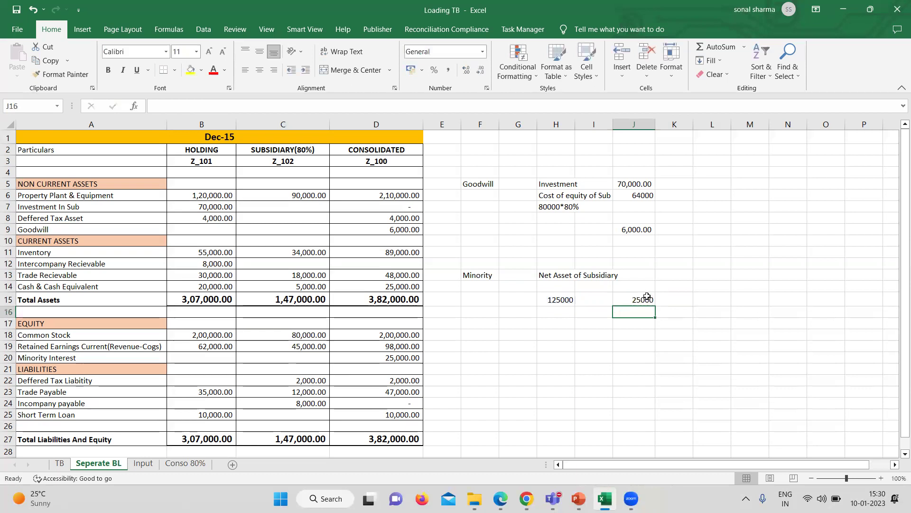
- Check the consolidated Minority Interest formula in cell D20 against the separate minority calculation
left_click(418, 360)
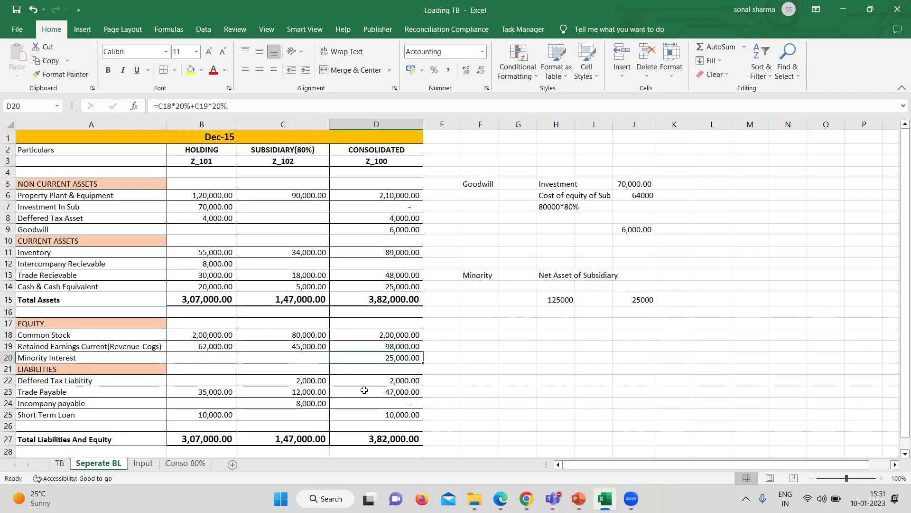
double_click(379, 357)
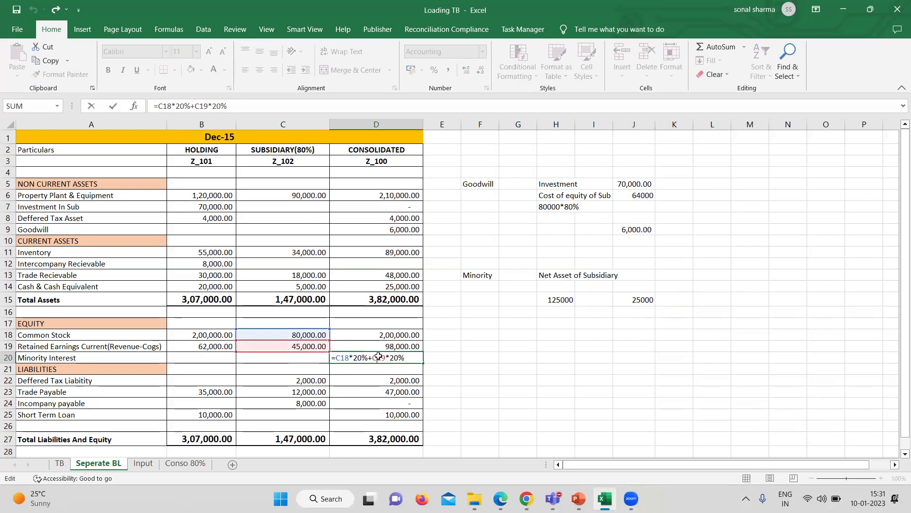
key("Return")
- Examine the consolidated Retained Earnings formula in cell D19 and its holding and subsidiary source cells B19 and C19
double_click(388, 343)
key("Return")
left_click(404, 346)
left_click(203, 349)
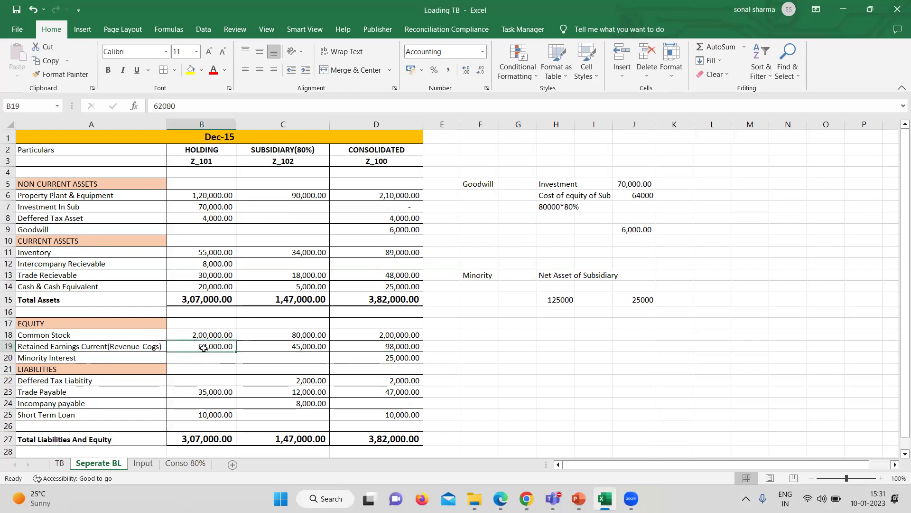
left_click(273, 347)
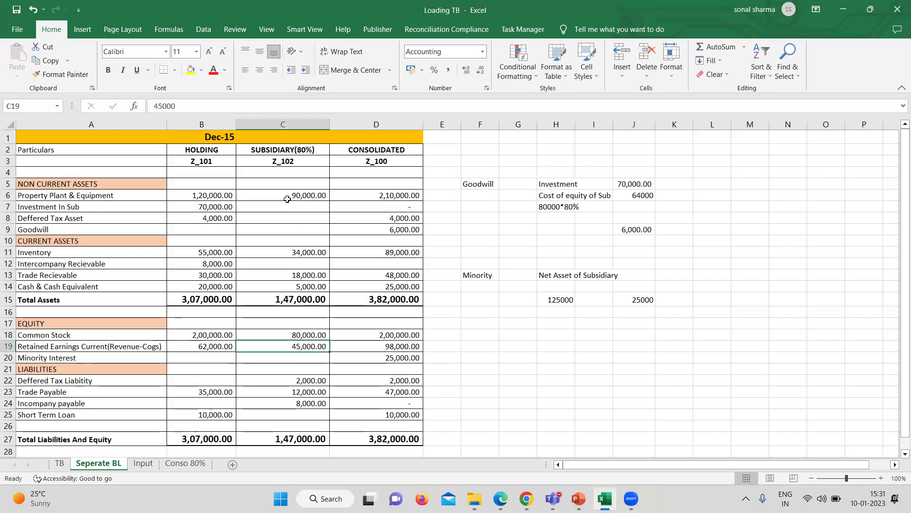
left_click(380, 351)
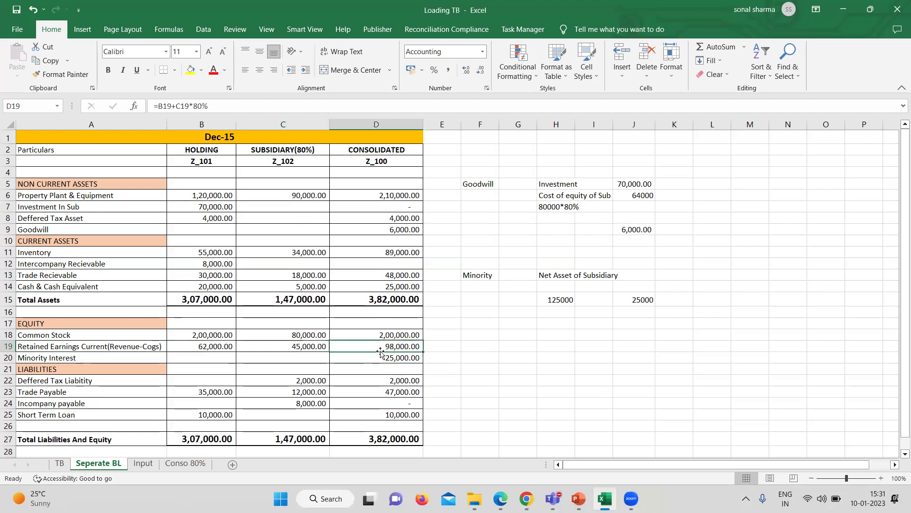
double_click(382, 346)
key("Return")
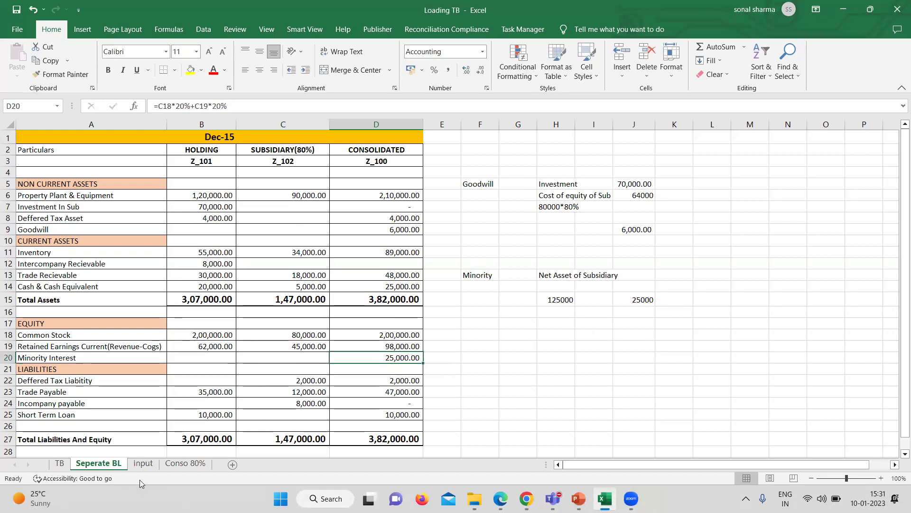
- Open the Input sheet, move the POV window clear of the grid and its source figures, and refresh the ad hoc data
left_click(144, 464)
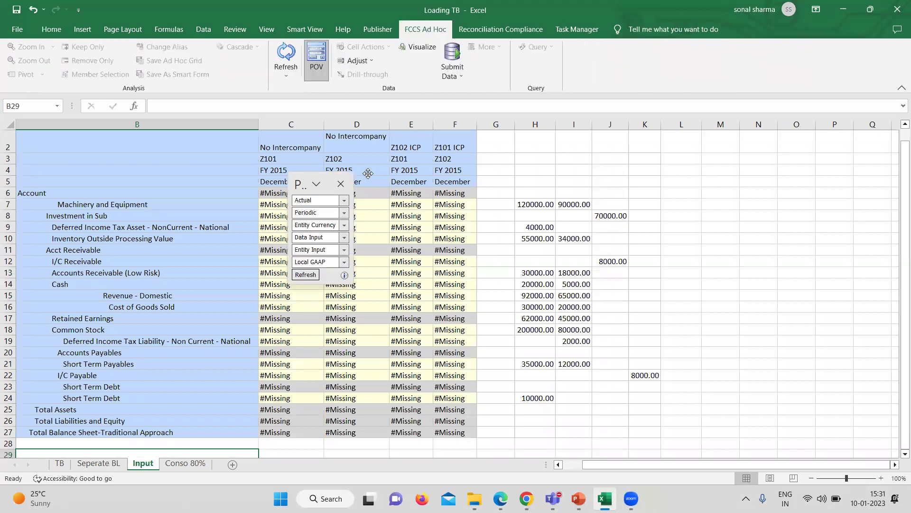
left_click_drag(305, 178, 704, 155)
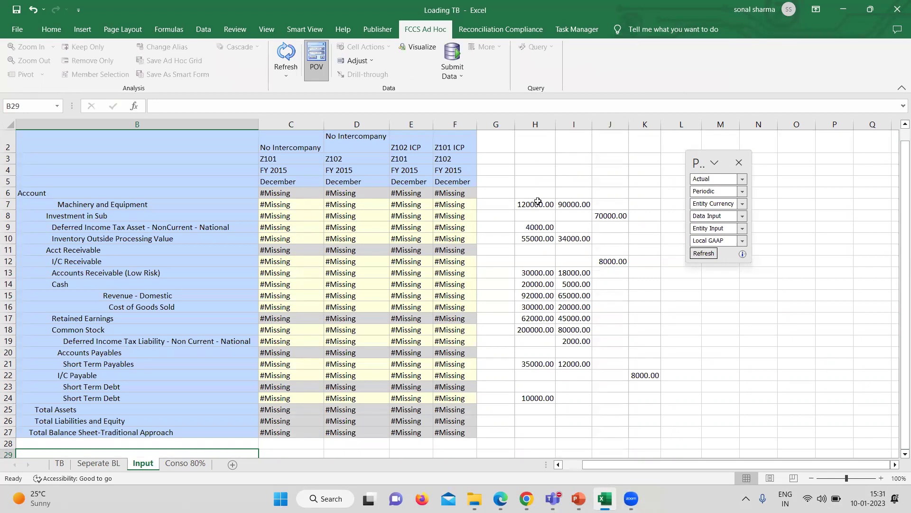
left_click_drag(537, 201, 637, 393)
left_click(797, 364)
left_click(710, 254)
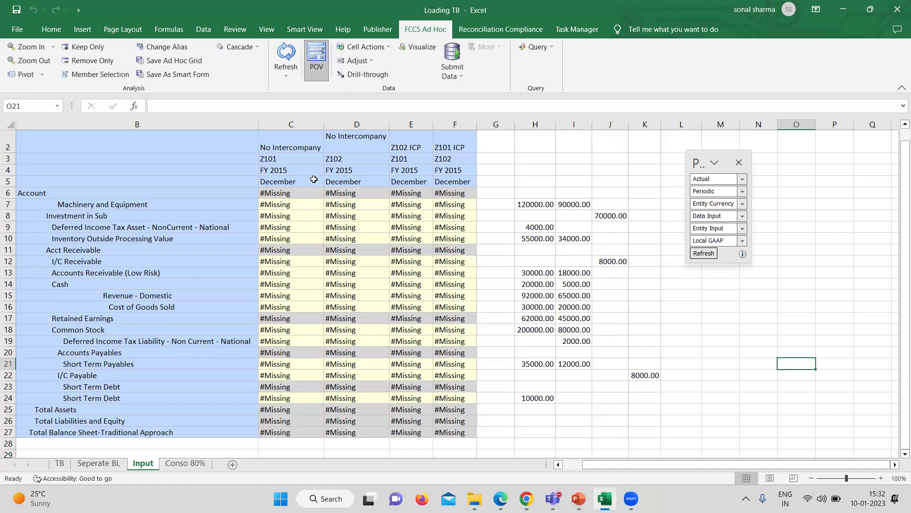
- Review the December period header and the scenario, Data Input and Entity Input selections in the POV
left_click(314, 179)
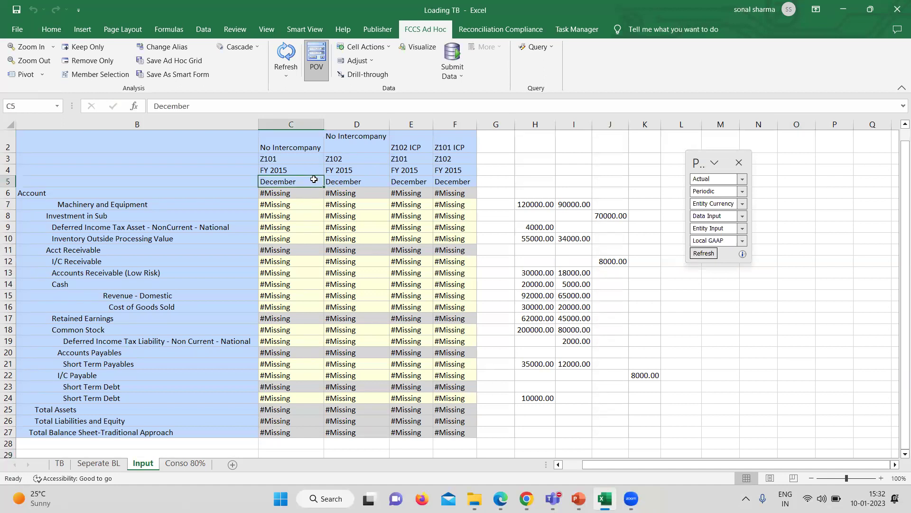
left_click(742, 179)
left_click(743, 179)
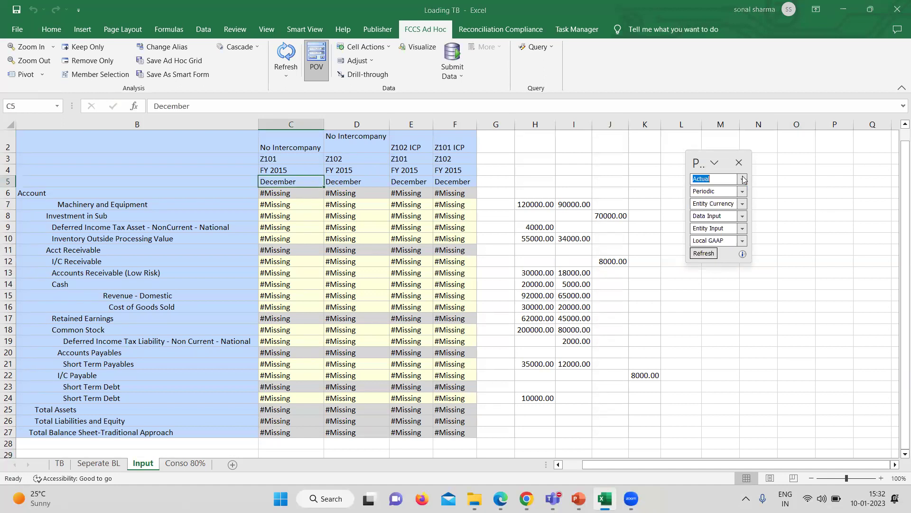
left_click(743, 216)
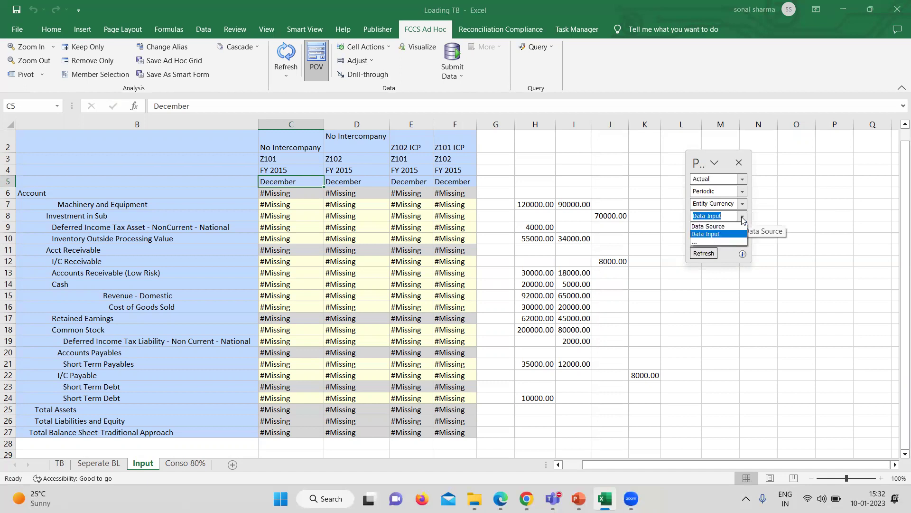
left_click(742, 219)
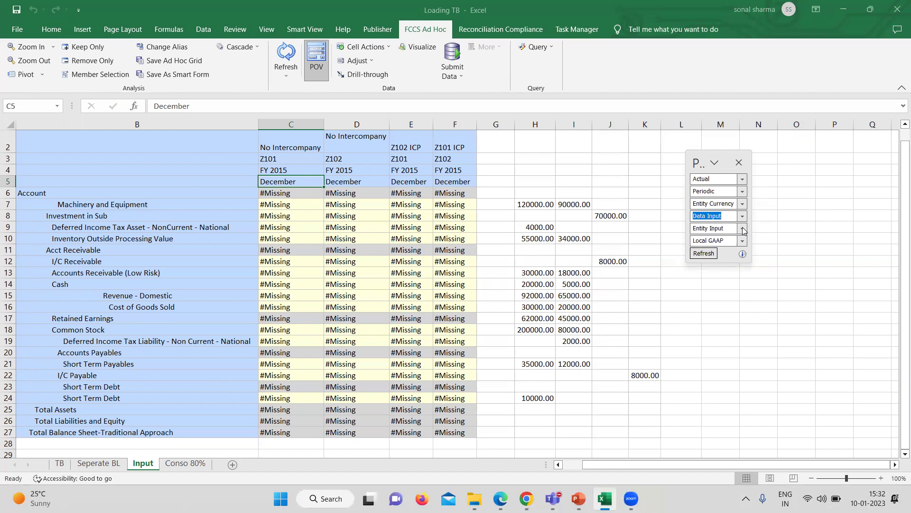
left_click(743, 229)
left_click(743, 229)
left_click(744, 229)
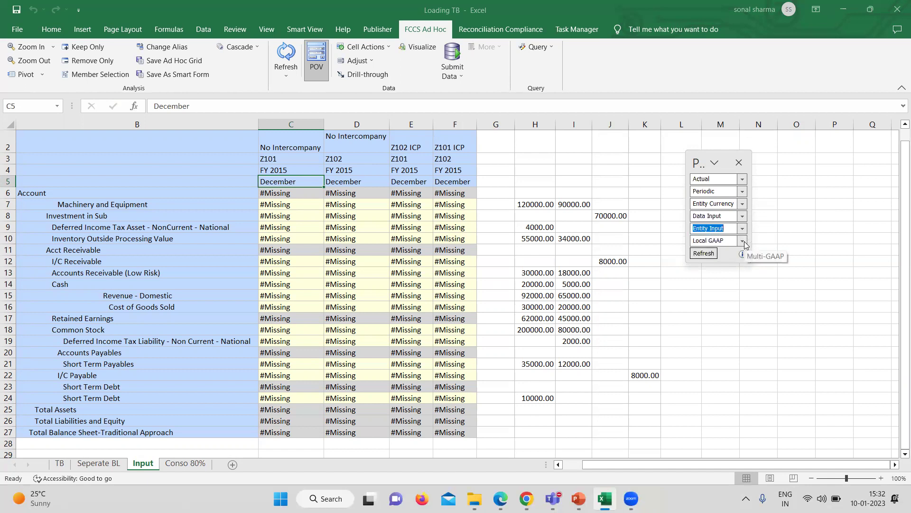
- Copy the source figures in H7:K24 into the ad hoc grid starting at C7 and submit the data
left_click(620, 329)
left_click_drag(541, 204, 650, 401)
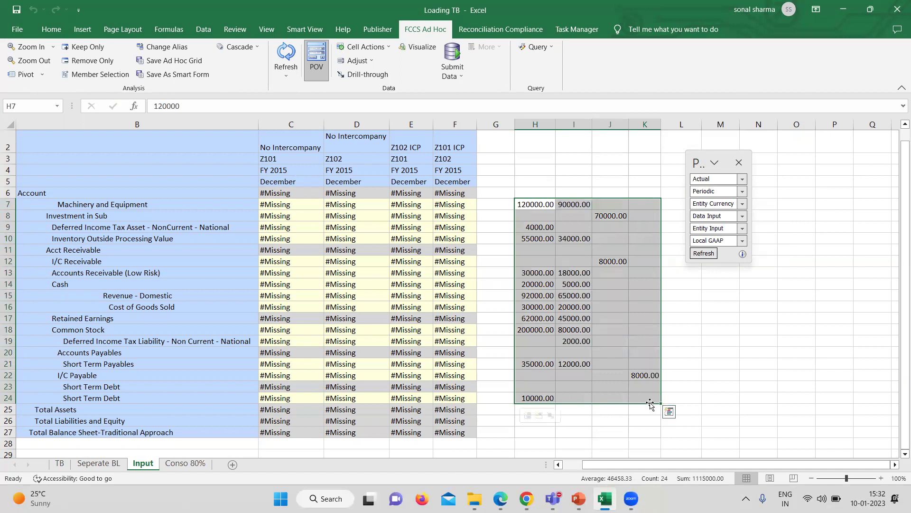
key("ctrl+c")
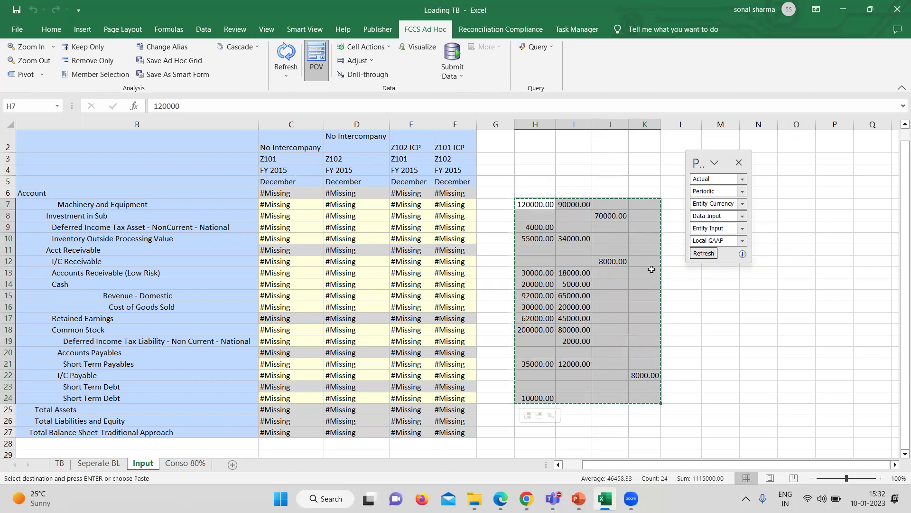
left_click(293, 203)
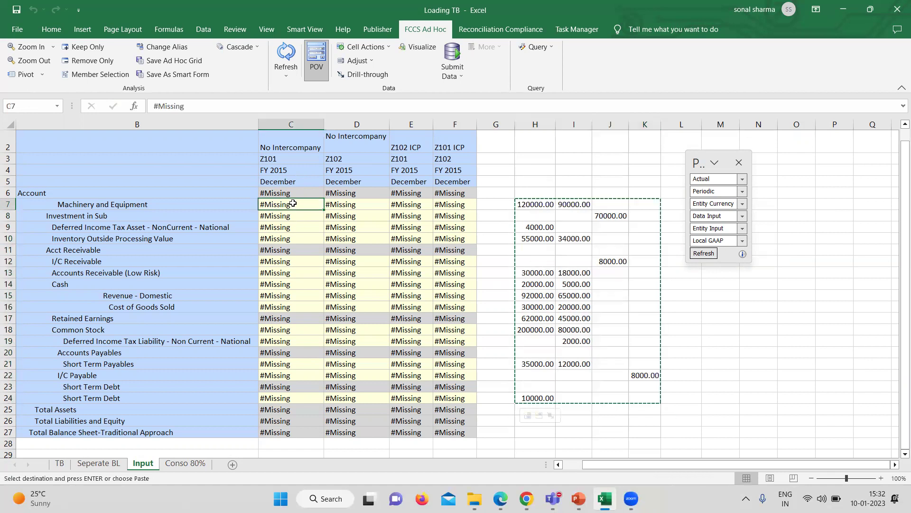
key("Return")
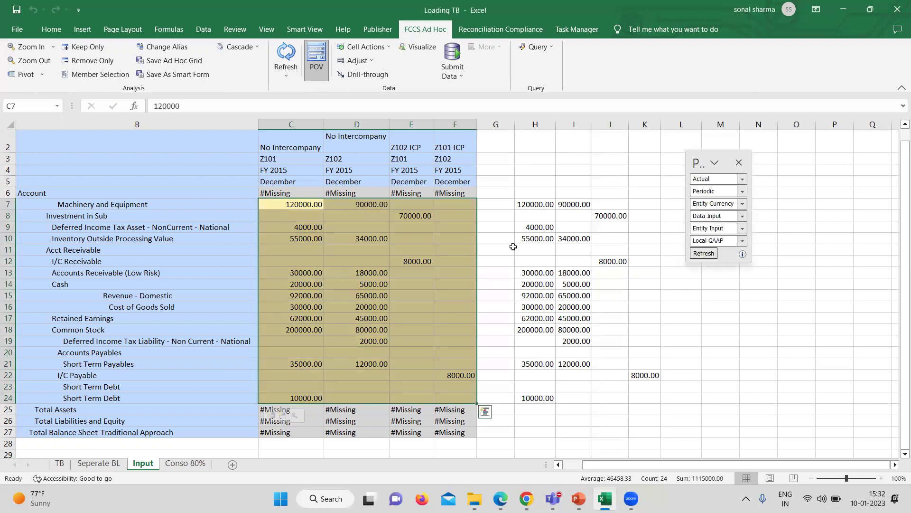
left_click(627, 274)
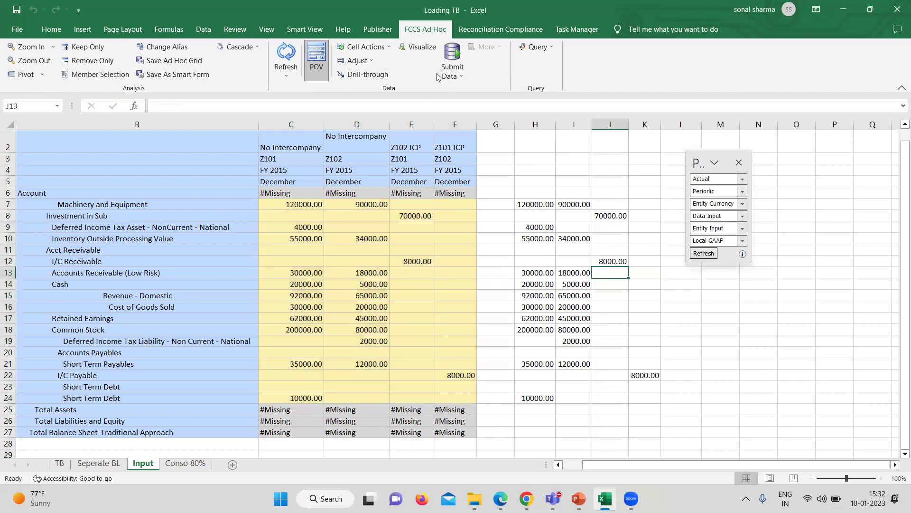
left_click(452, 53)
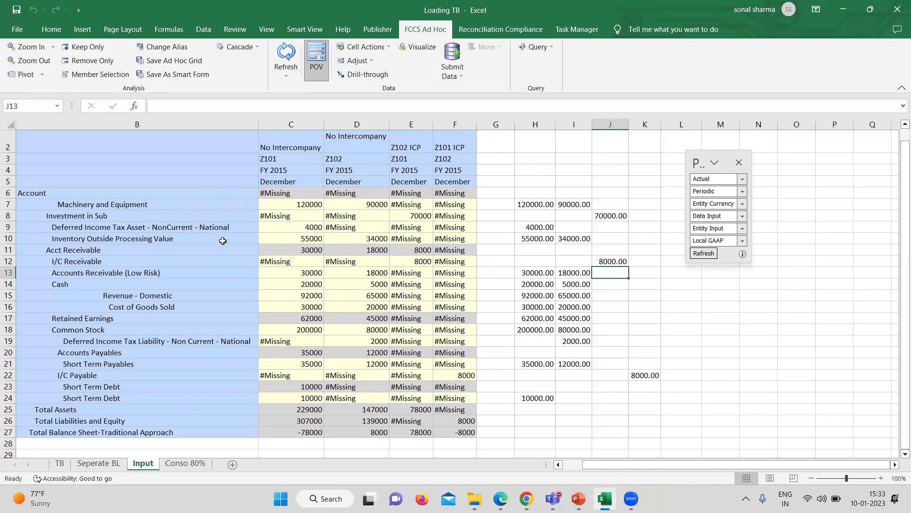
- Examine the submitted Investment in Sub, I/C Receivable and I/C Payable amounts under the Z102 ICP and Z101 ICP columns
left_click(397, 218)
left_click(406, 147)
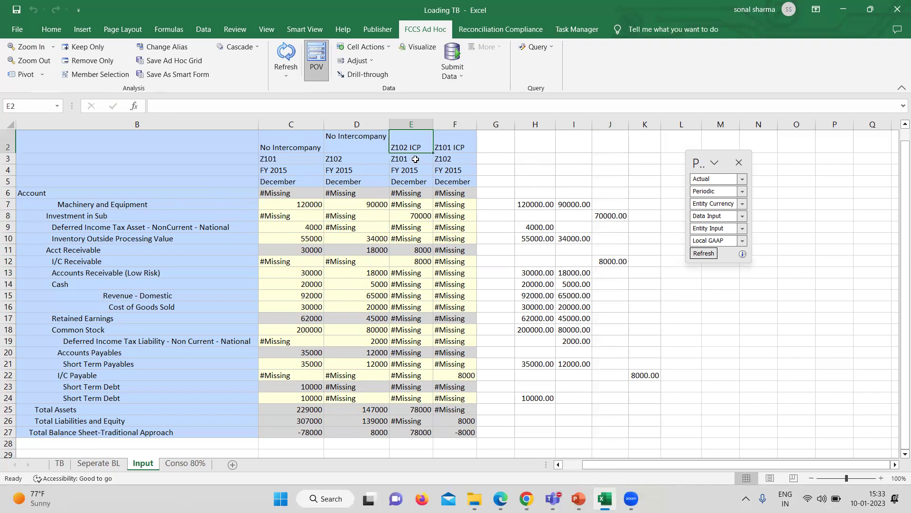
left_click(416, 159)
left_click(411, 140)
left_click(150, 260)
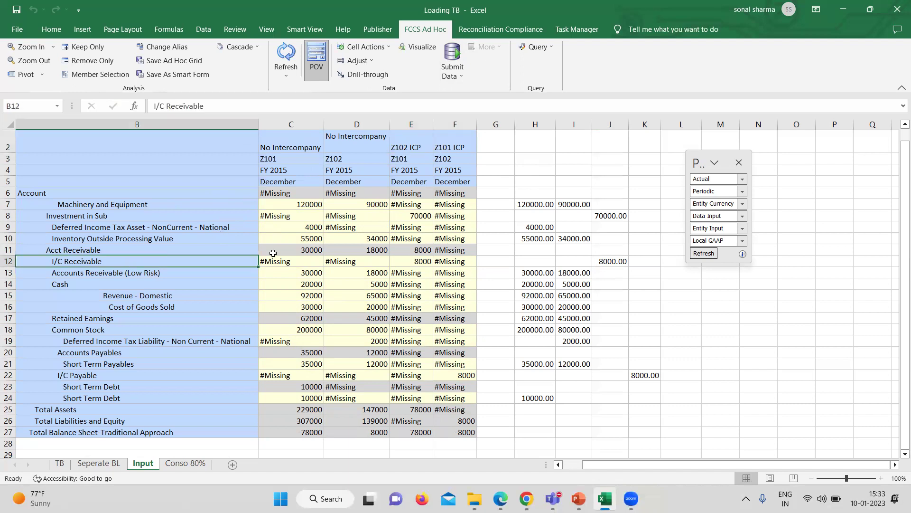
left_click(397, 250)
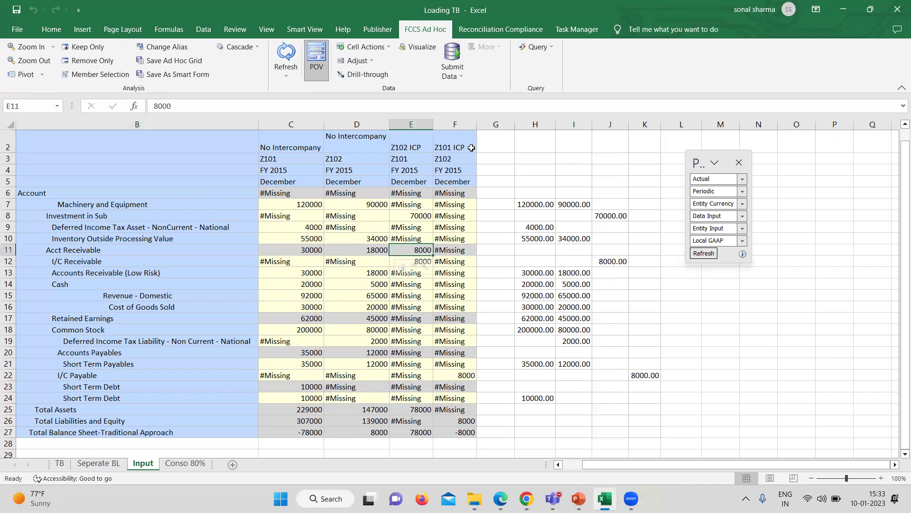
left_click(147, 378)
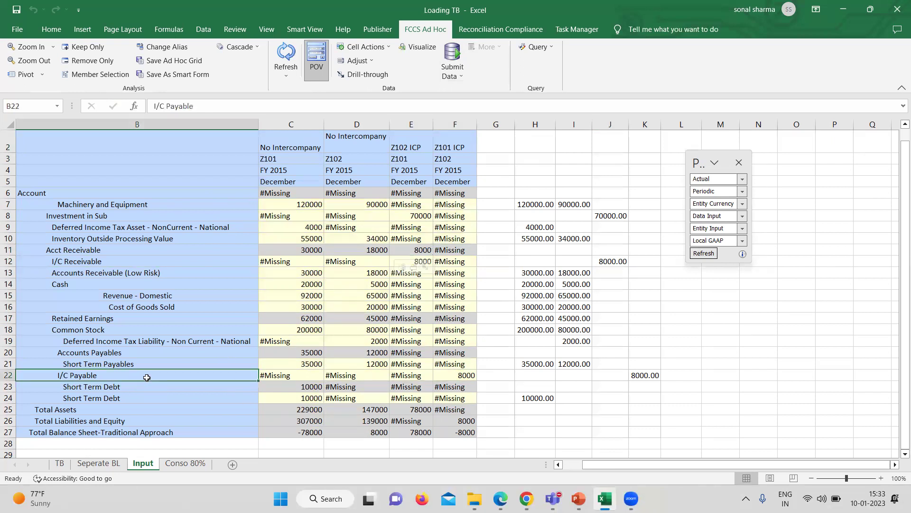
left_click(460, 377)
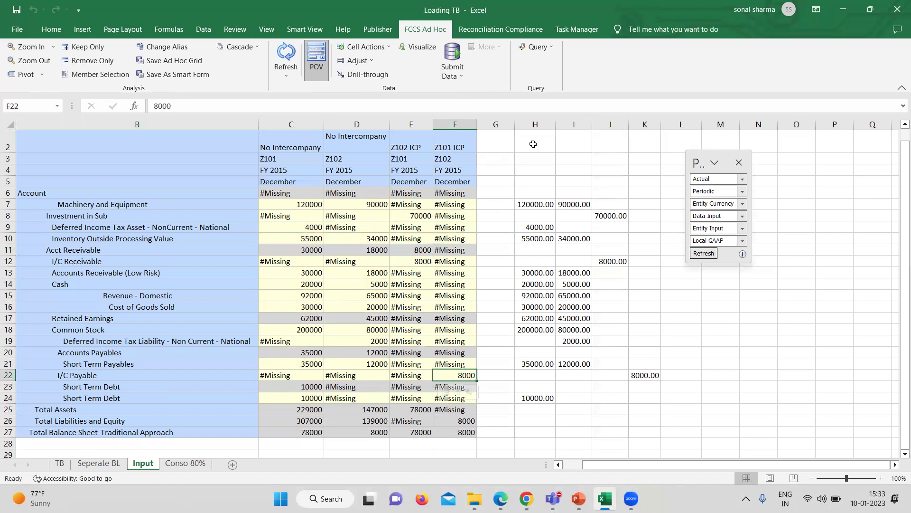
- Insert four blank columns before the source figures in columns H:K of the Input sheet and refresh the ad hoc data
left_click_drag(535, 125, 645, 125)
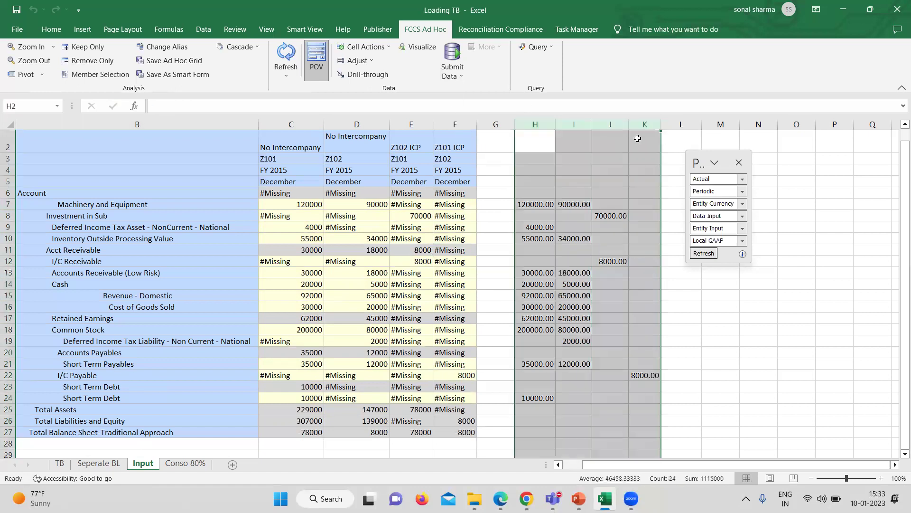
right_click(641, 127)
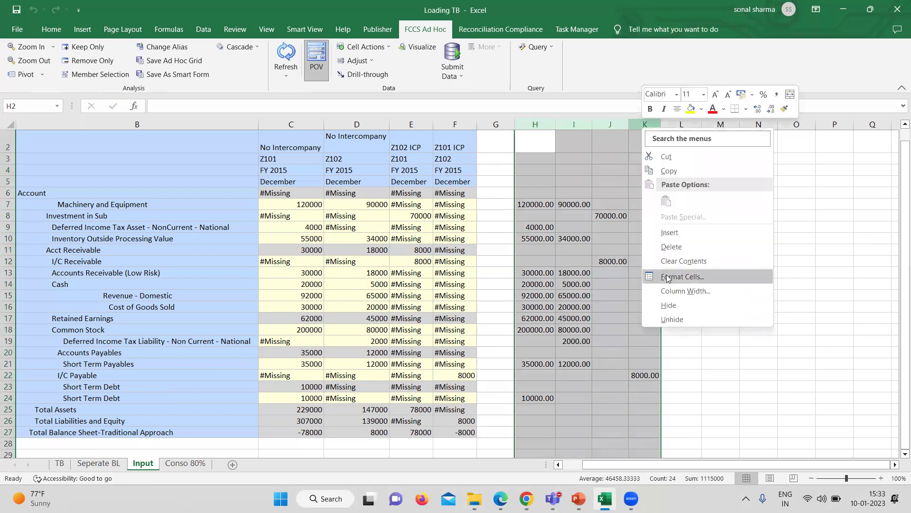
left_click(676, 231)
left_click(569, 318)
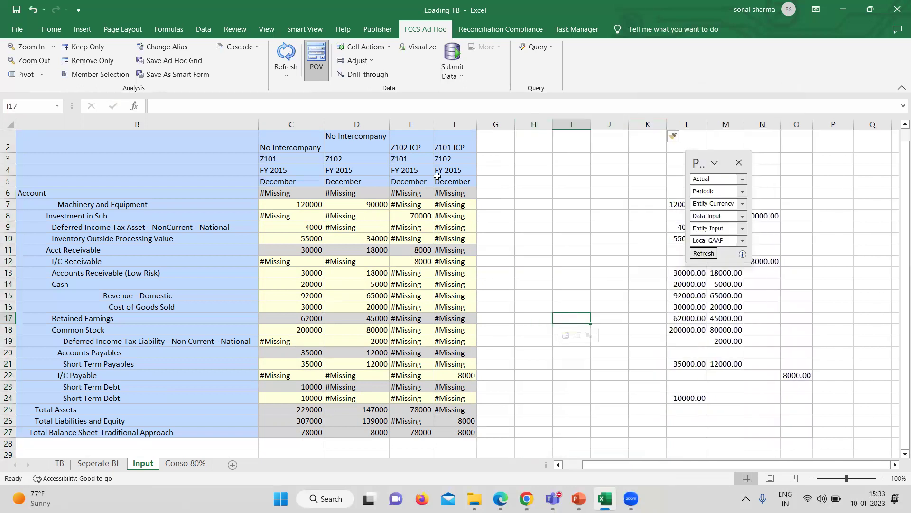
left_click(520, 222)
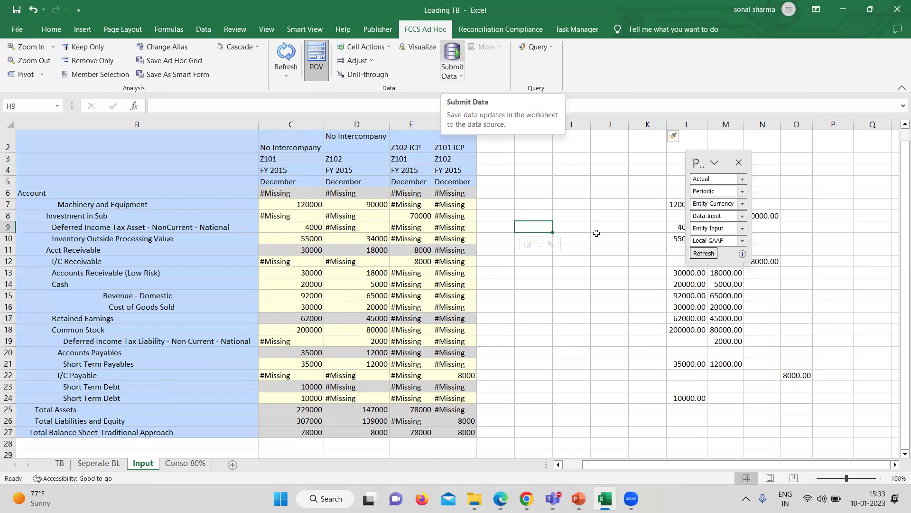
left_click(709, 254)
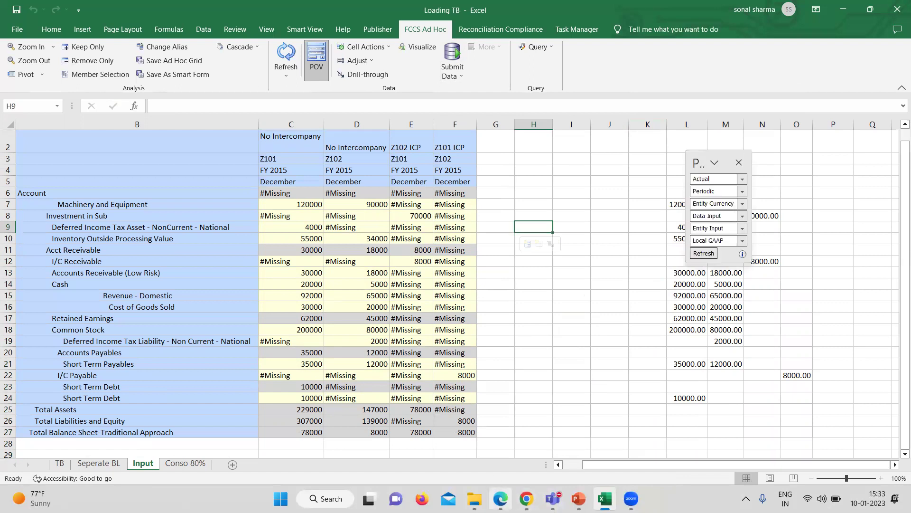
- Open the Conso 80% sheet and move its POV window clear of the grid and the validation figures
mouse_move(526, 499)
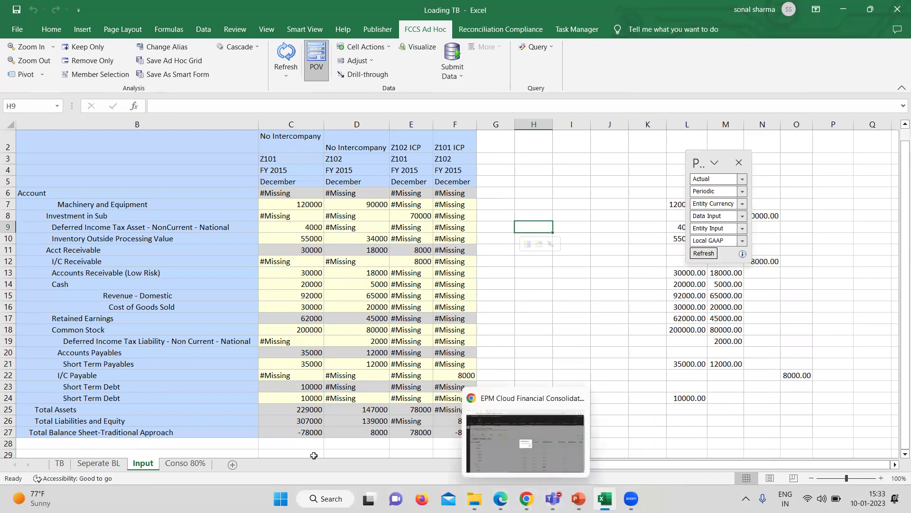
left_click(185, 463)
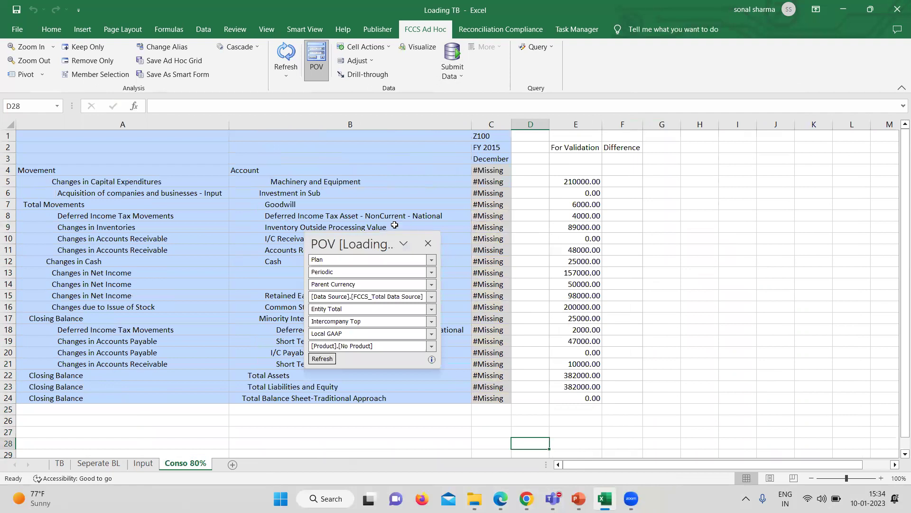
left_click_drag(353, 238, 705, 184)
left_click_drag(763, 187, 763, 188)
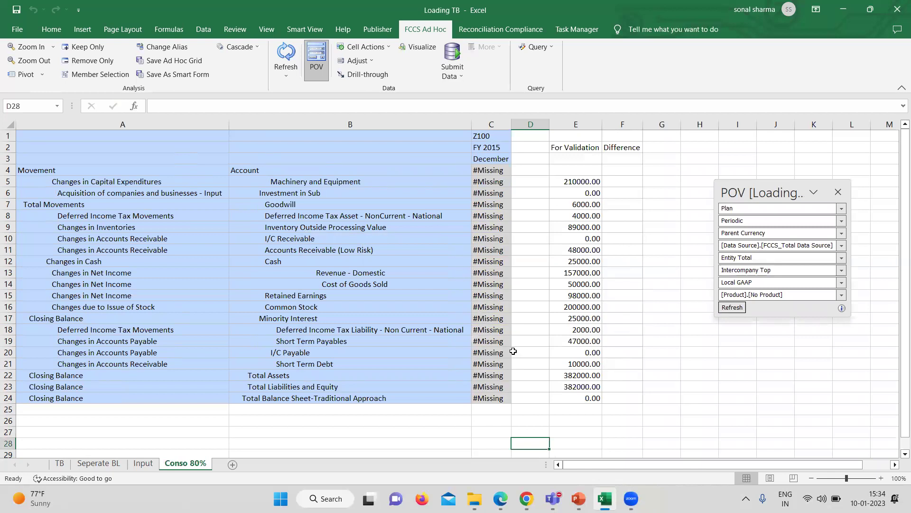
- Check the Z100, FY 2015 and December headers and set the POV scenario to Actual
left_click(483, 136)
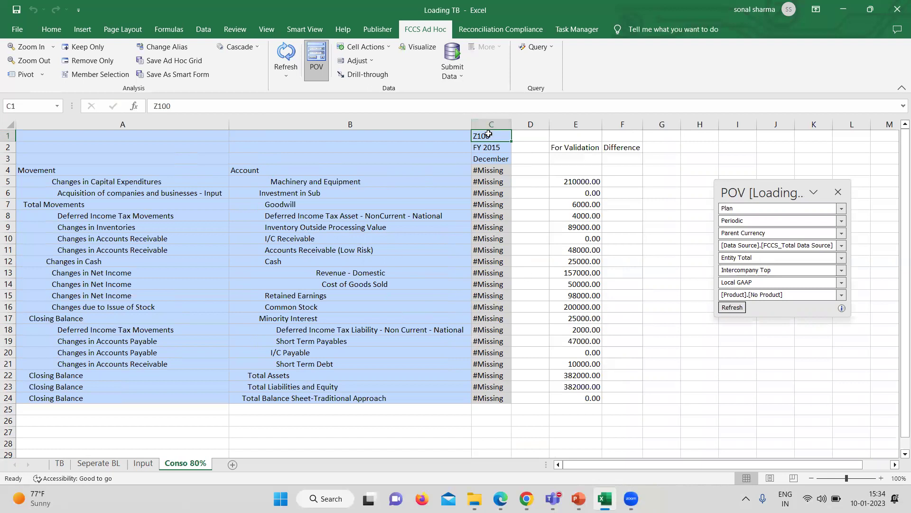
left_click(494, 148)
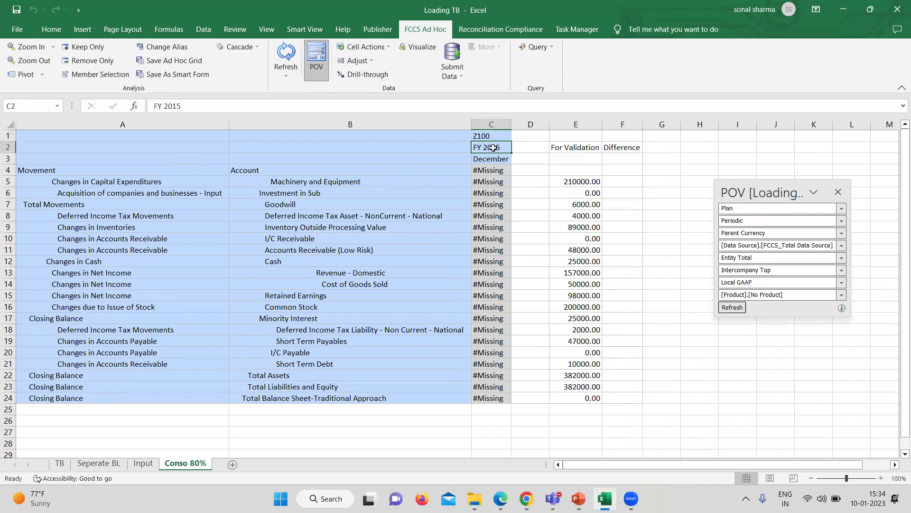
left_click(497, 160)
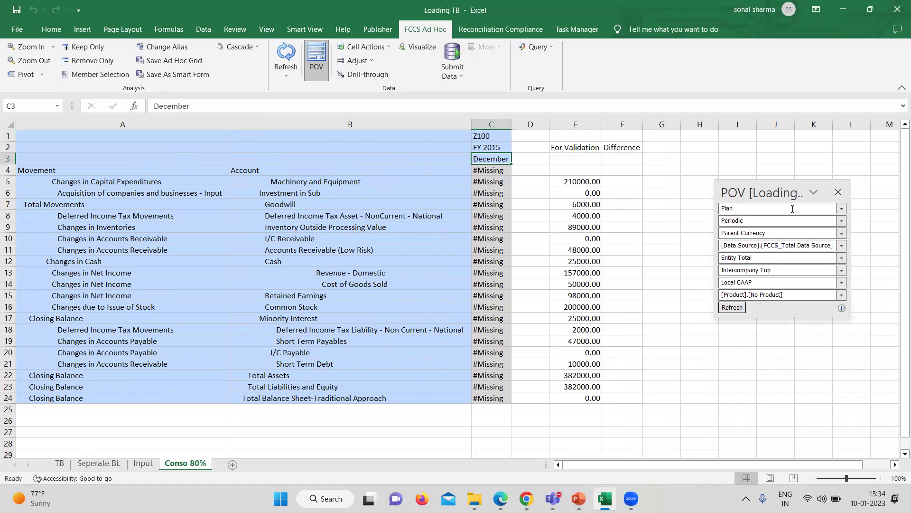
left_click(842, 209)
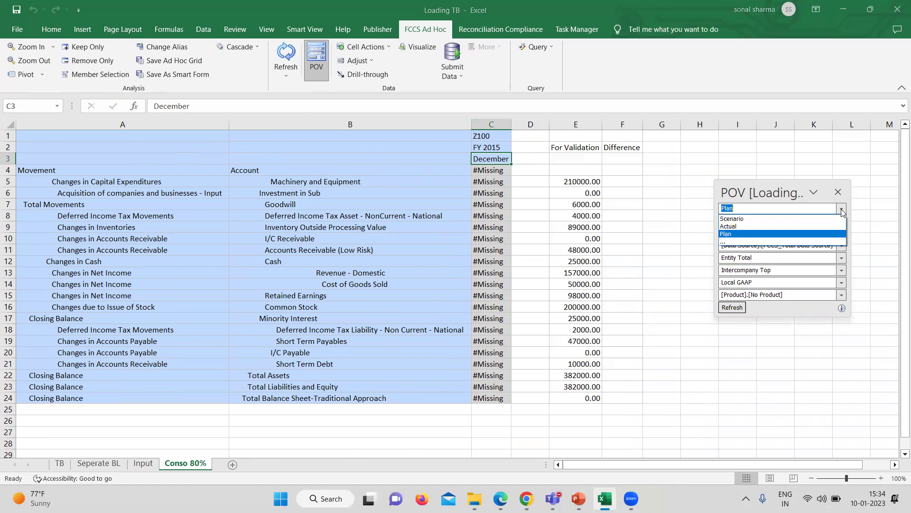
left_click(832, 226)
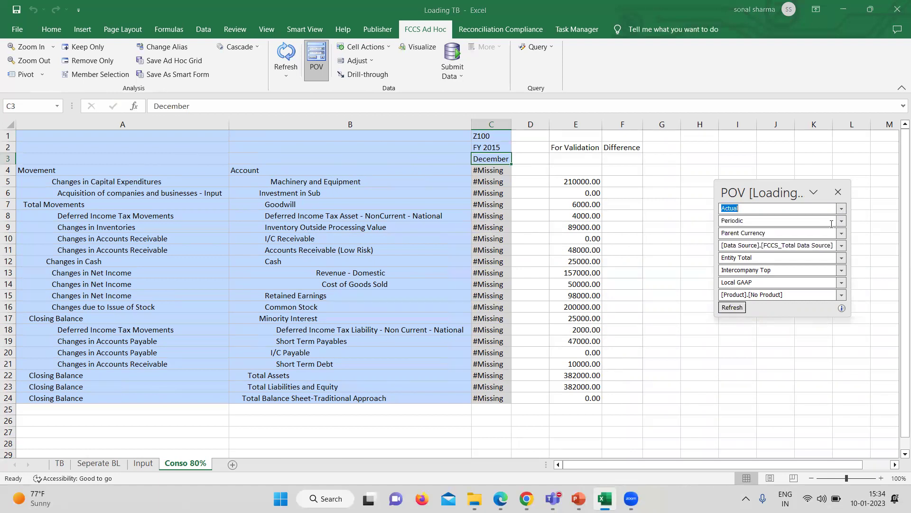
left_click(842, 222)
left_click(678, 399)
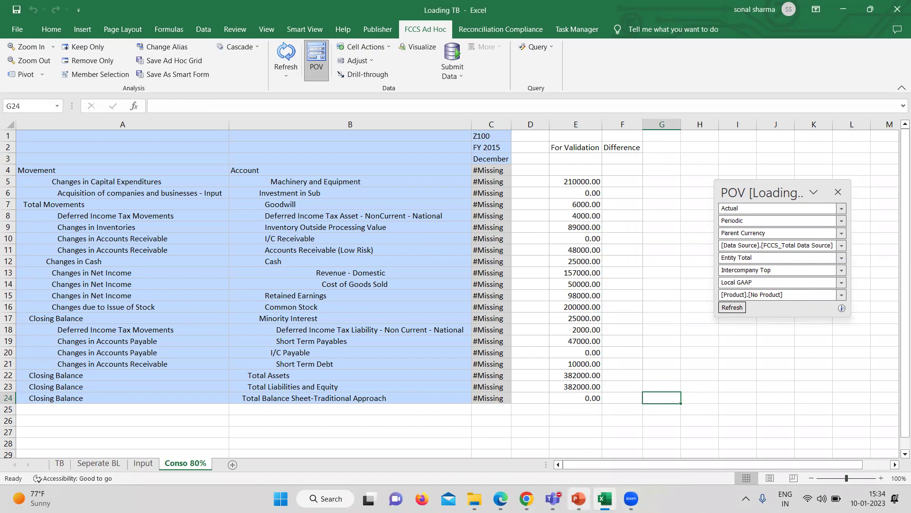
- Switch to Oracle FCCS in the browser, dismiss the recompute status message and run the Consolidate business rule
left_click(526, 498)
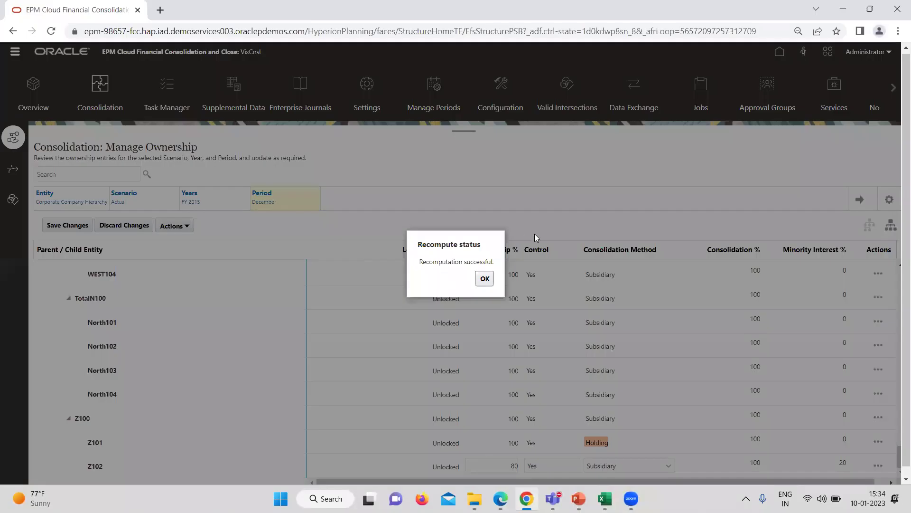
left_click(485, 279)
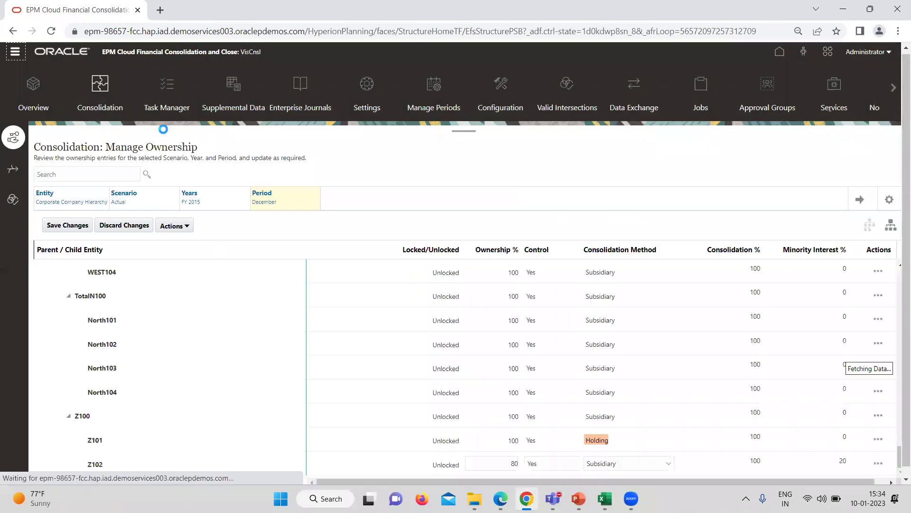
left_click(16, 54)
left_click(197, 313)
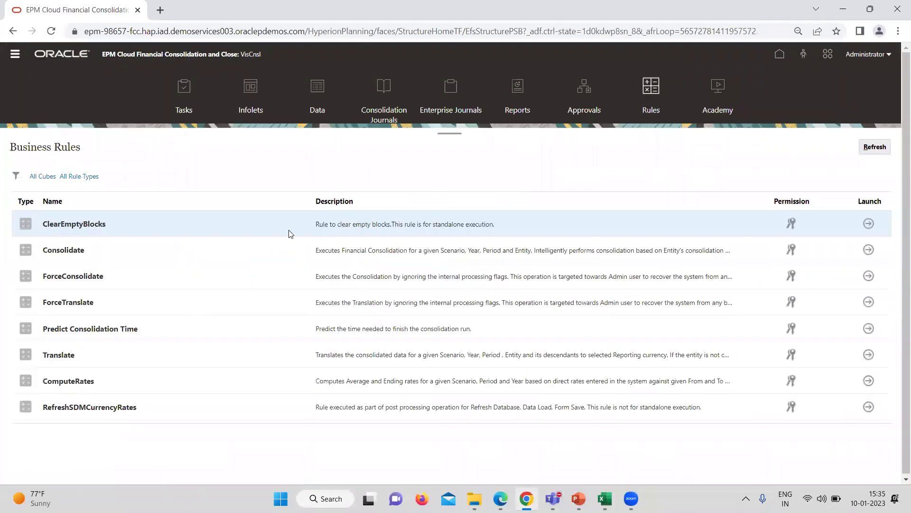
left_click(870, 251)
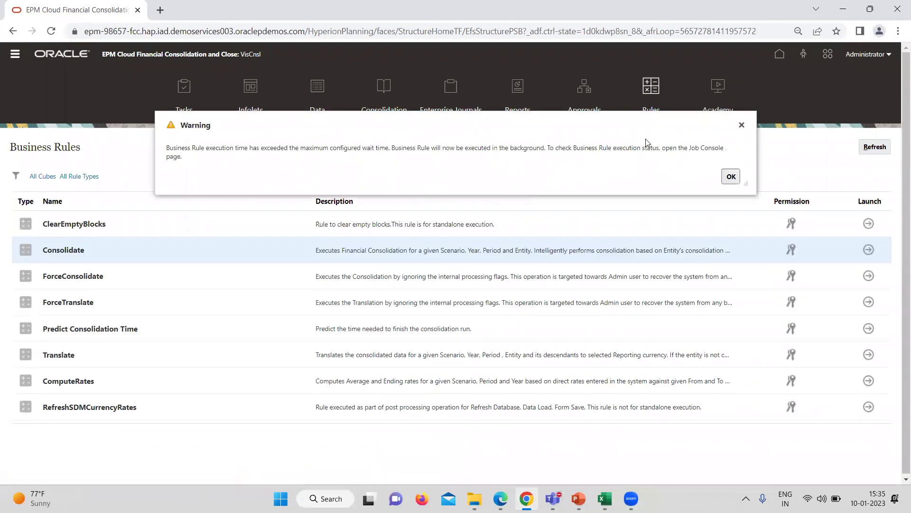
left_click(730, 177)
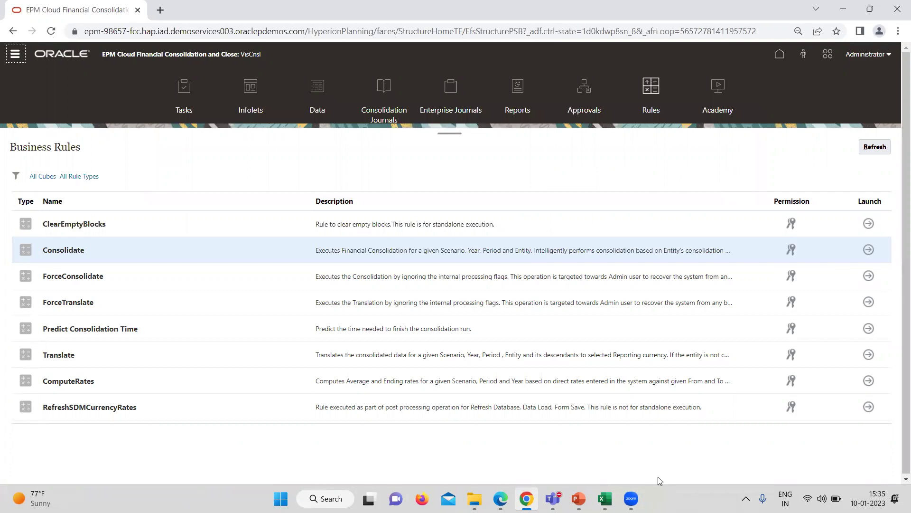
- Return to Excel, refresh the Z100 data on the Conso 80% sheet and compare it with the For Validation column
left_click(604, 498)
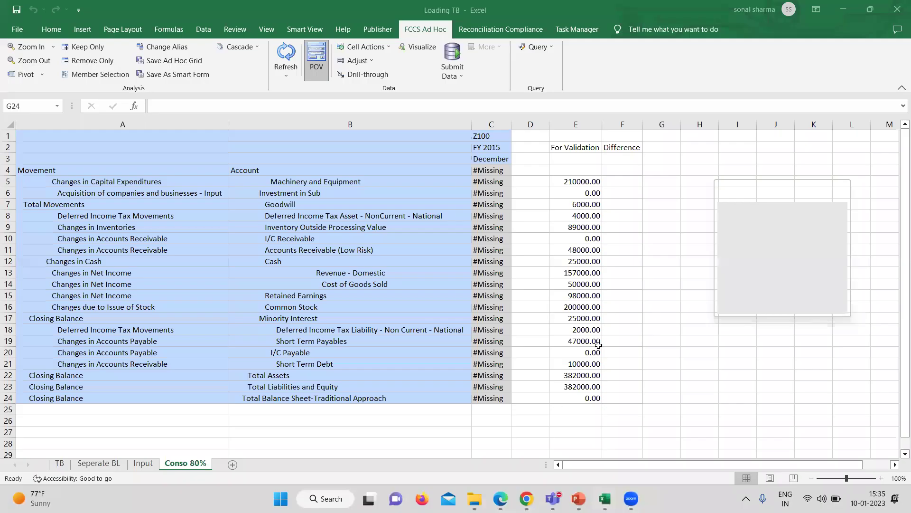
left_click(529, 343)
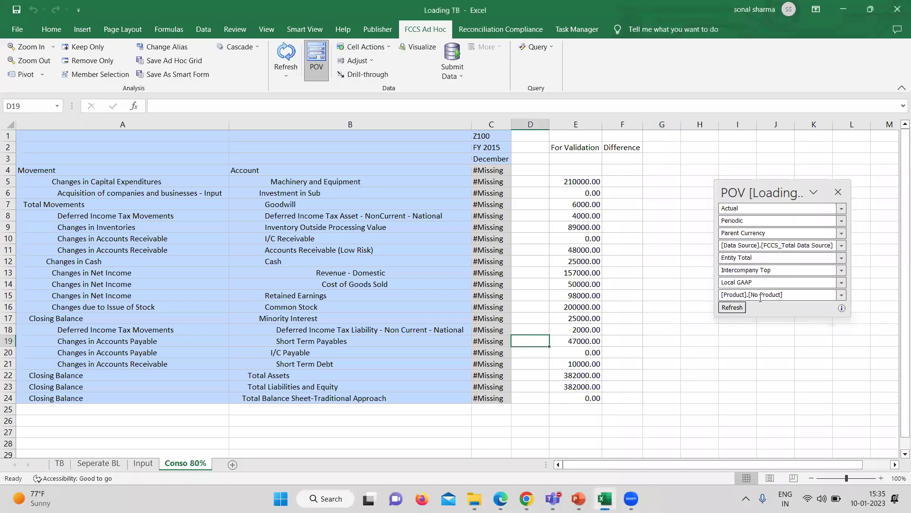
left_click(731, 307)
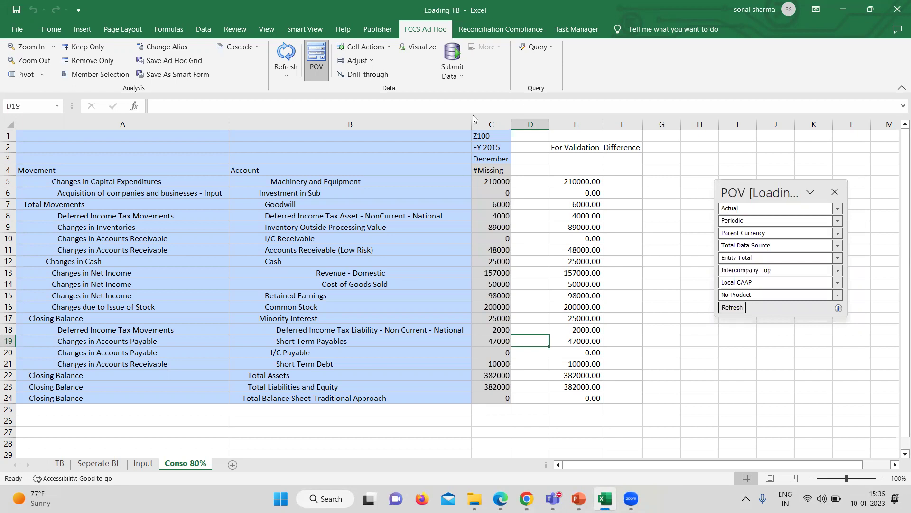
left_click_drag(527, 145, 562, 437)
left_click(468, 420)
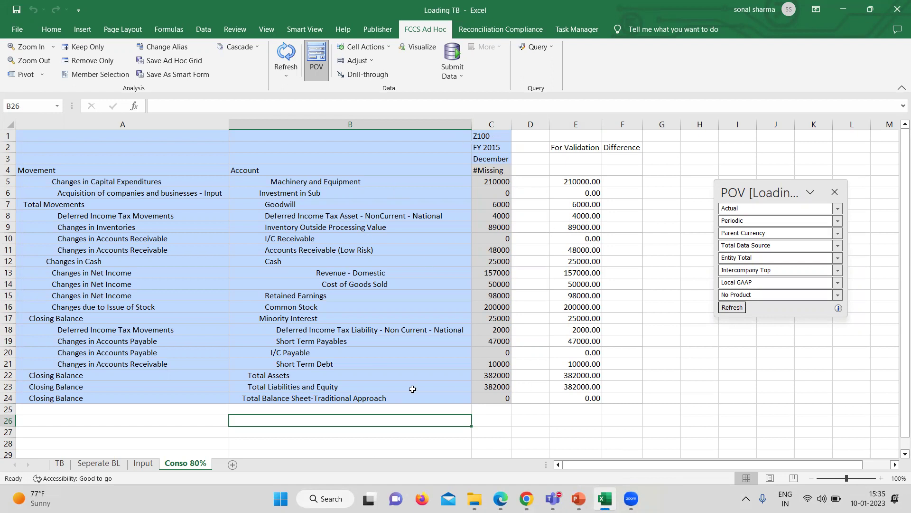
- Review the goodwill and minority interest calculations on the Seperate BL sheet
left_click(99, 463)
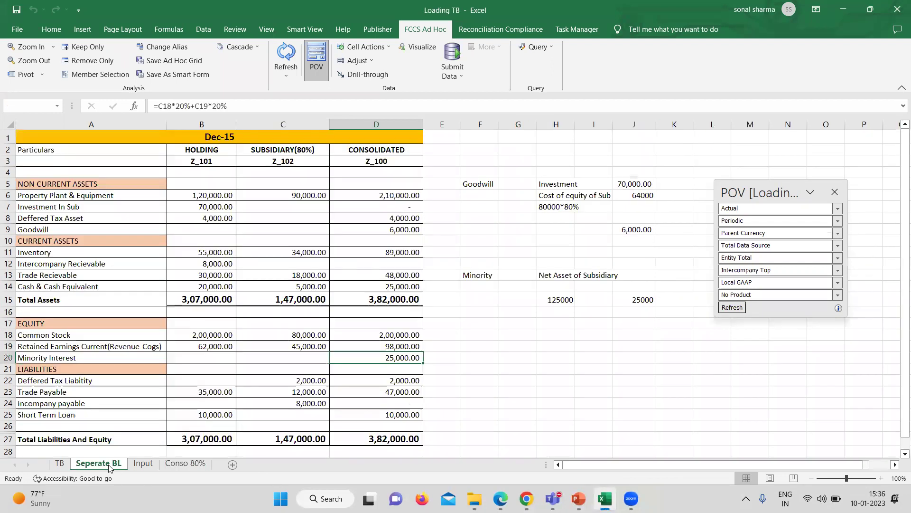
left_click(479, 185)
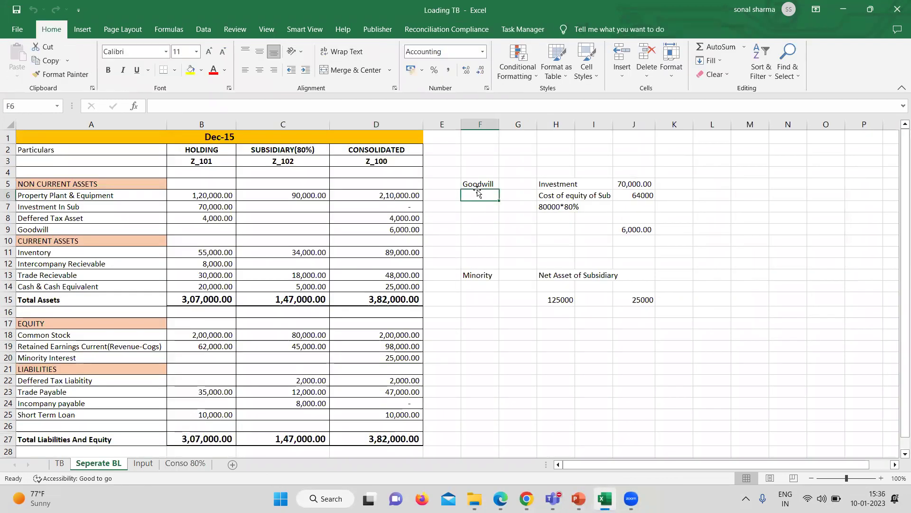
left_click(627, 227)
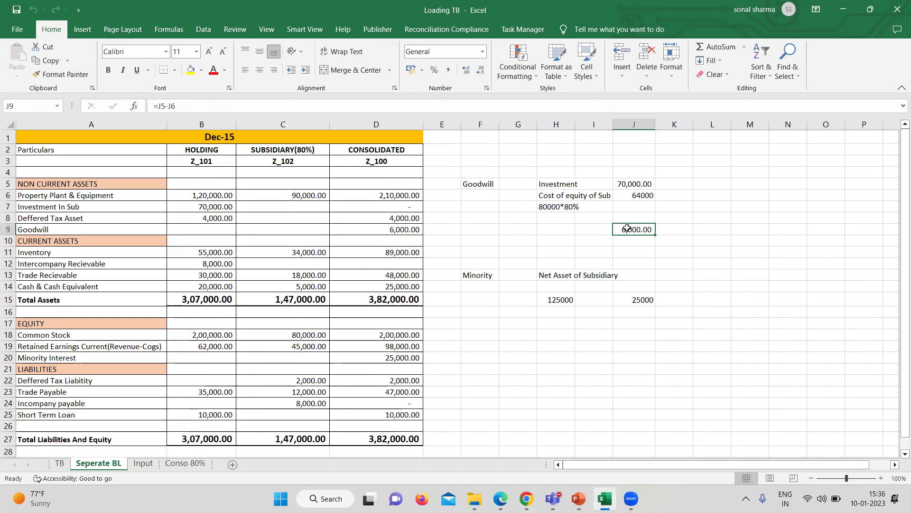
left_click(484, 270)
left_click(655, 301)
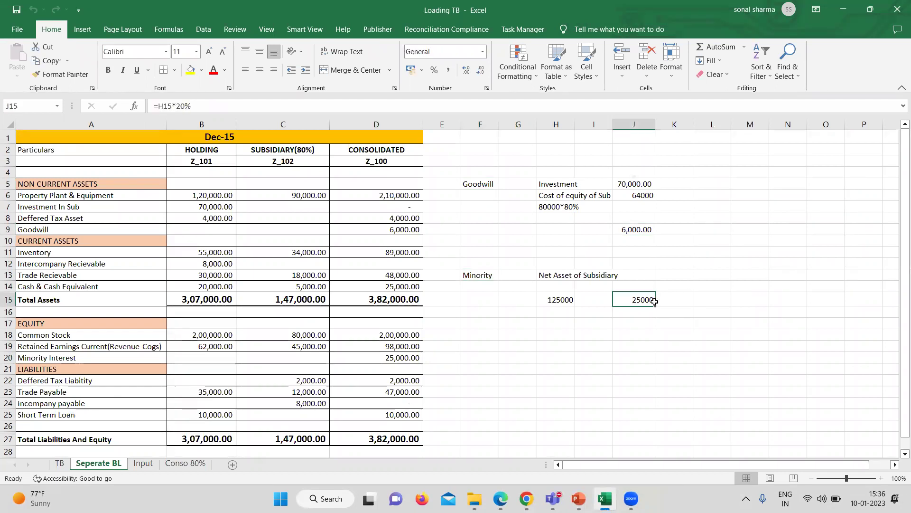
- Check the consolidated Goodwill, Minority Interest, Retained Earnings and Machinery and Equipment amounts on the Conso 80% sheet
left_click(186, 463)
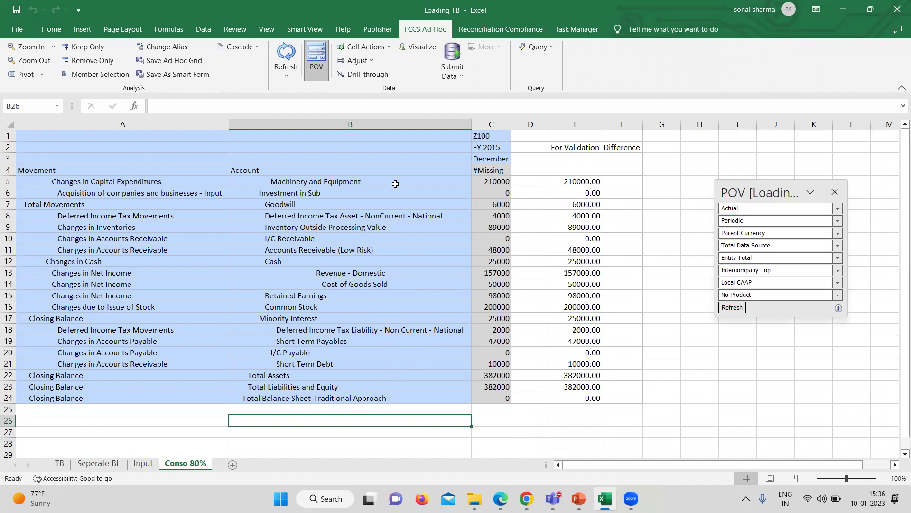
left_click(496, 205)
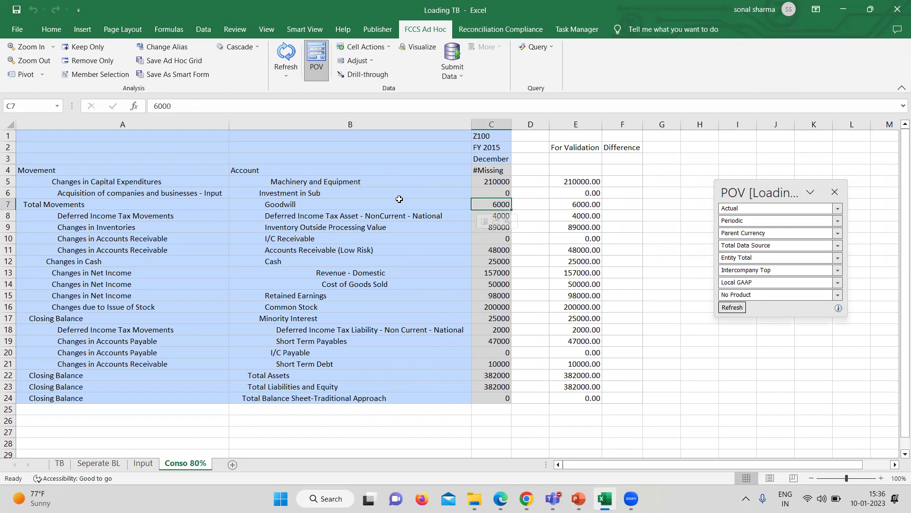
left_click(505, 317)
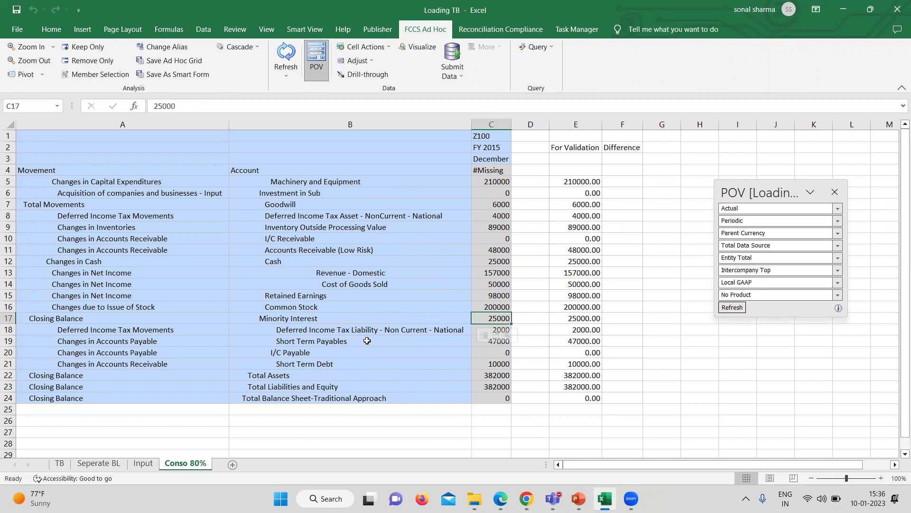
left_click(487, 296)
left_click(500, 183)
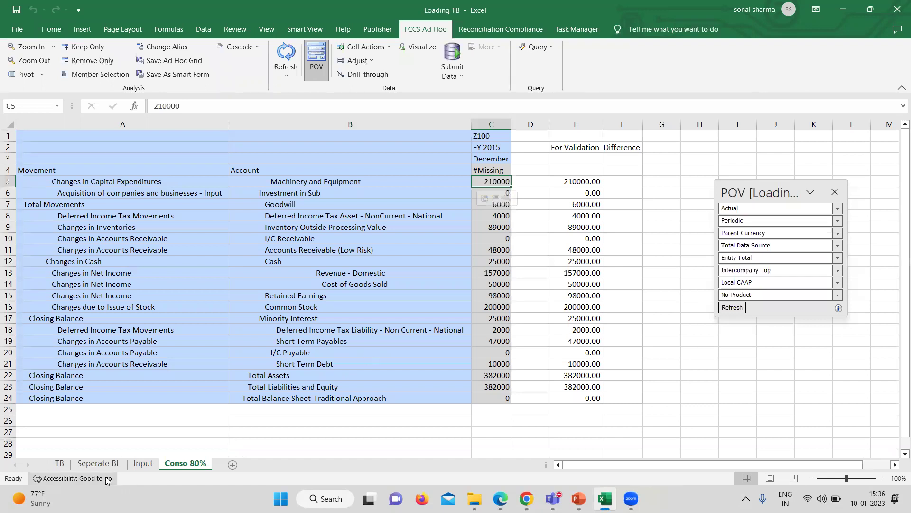
- Compare the consolidated balance sheet on Seperate BL with the Z100 results on Conso 80%
left_click(98, 464)
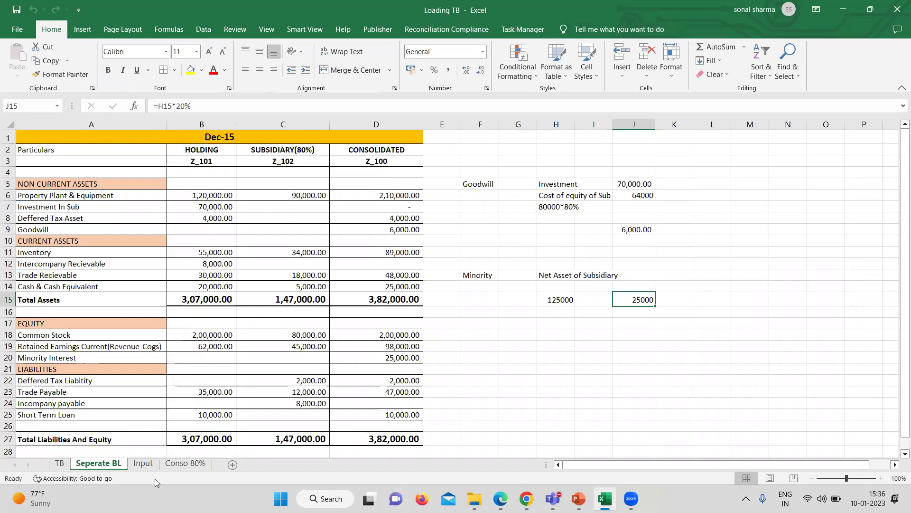
left_click(177, 463)
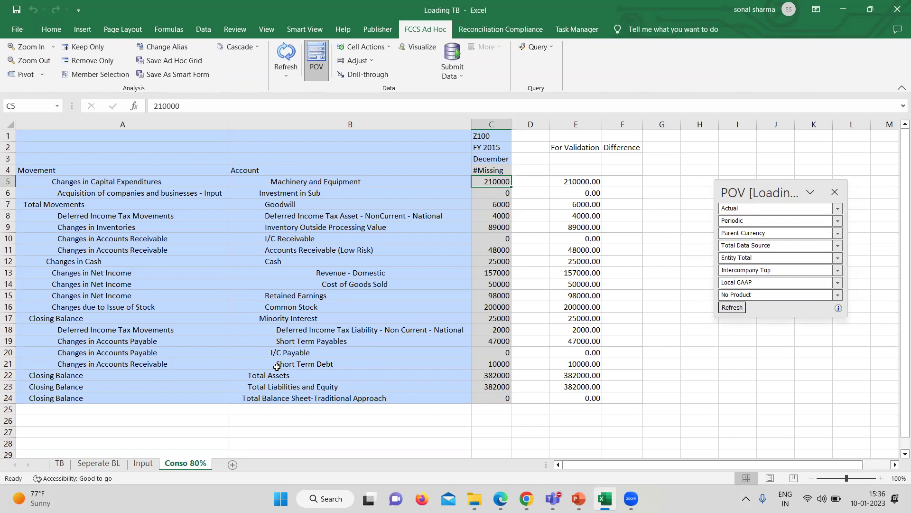
left_click(99, 463)
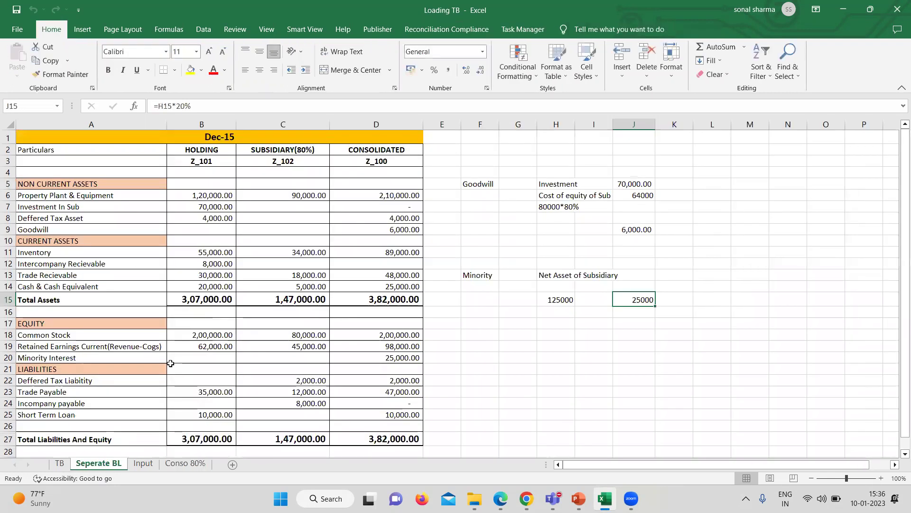
left_click(180, 464)
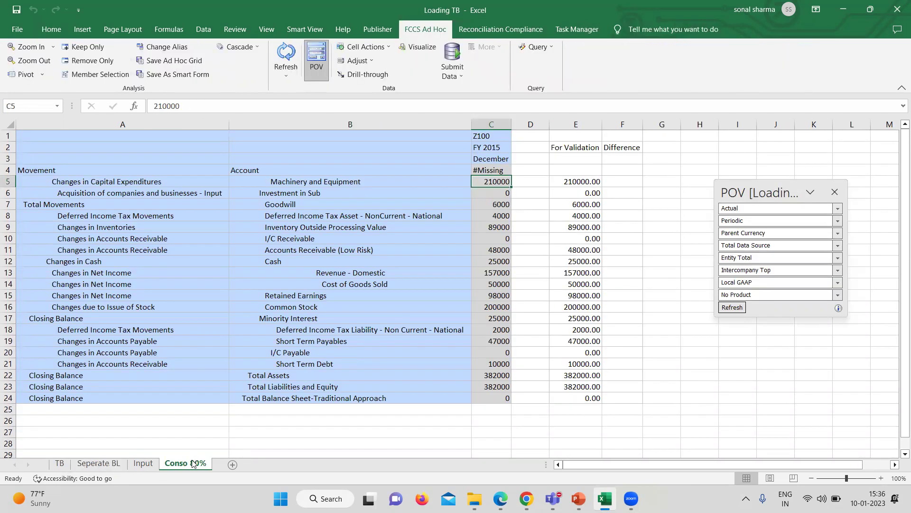
- Widen the Difference column on the Conso 80% sheet
left_click(594, 143)
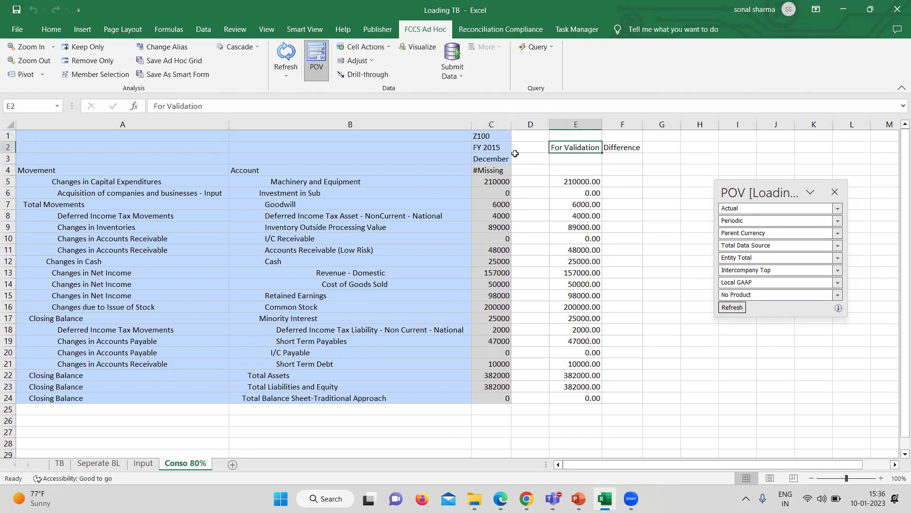
left_click(610, 149)
left_click_drag(643, 124, 652, 125)
- Enter the formula =C5-E5 in the Difference column for the Machinery and Equipment row
left_click(635, 182)
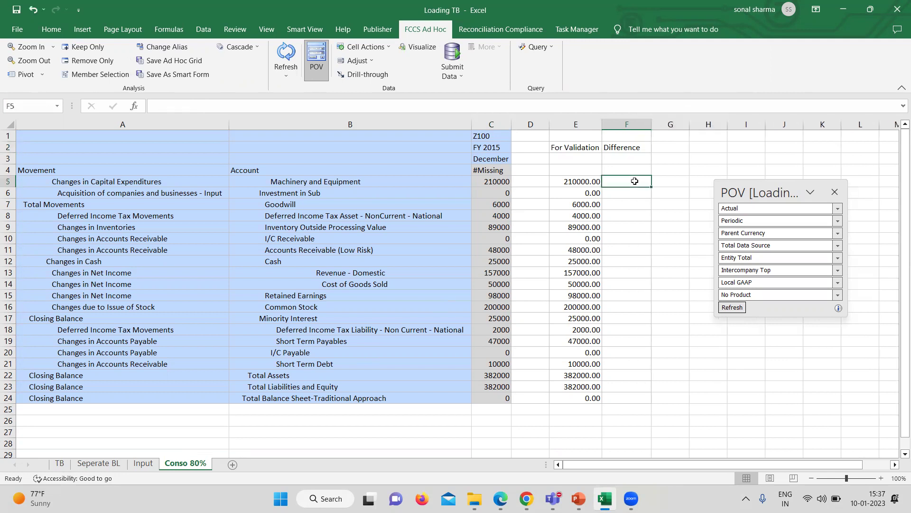
type("=")
key("Left")
key("Left")
key("Left")
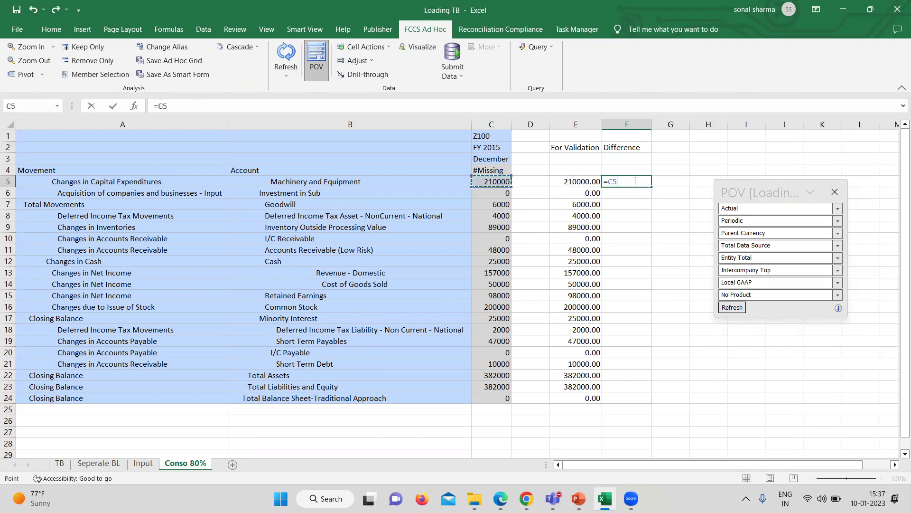
type("-")
key("Left")
key("Left")
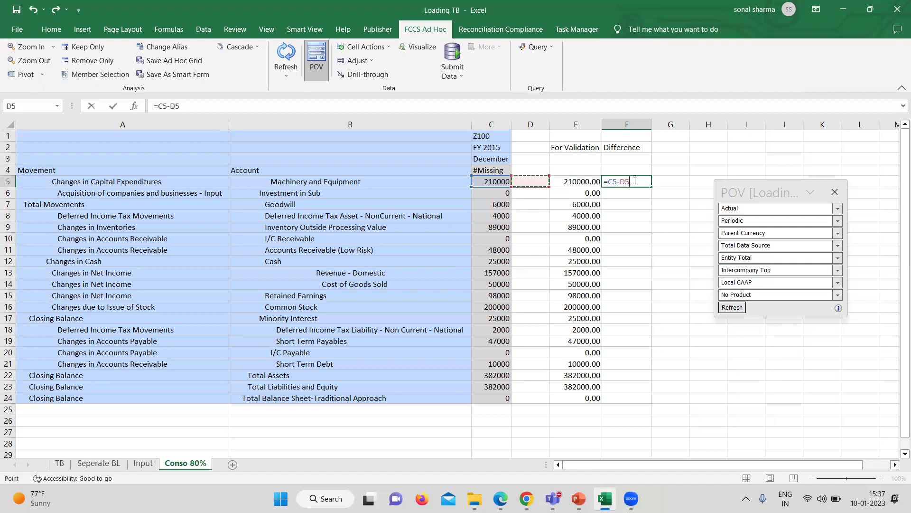
key("Right")
key("Return")
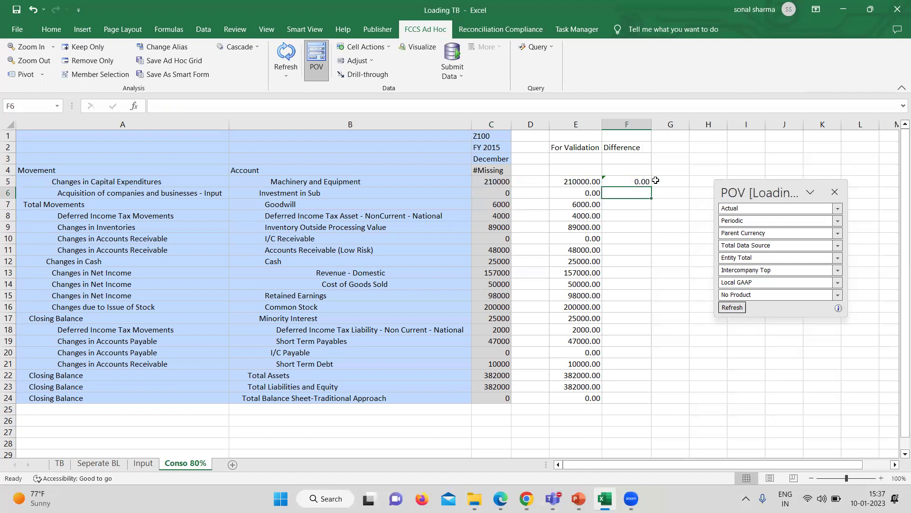
- Fill the Difference formula down from F5 to the Total Balance Sheet-Traditional Approach row, F24
left_click(646, 182)
left_click_drag(652, 188, 639, 404)
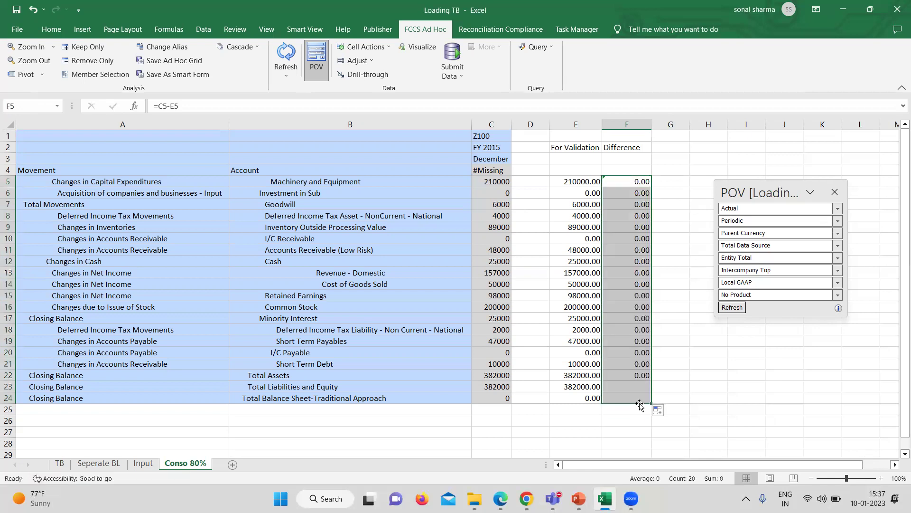
left_click(703, 393)
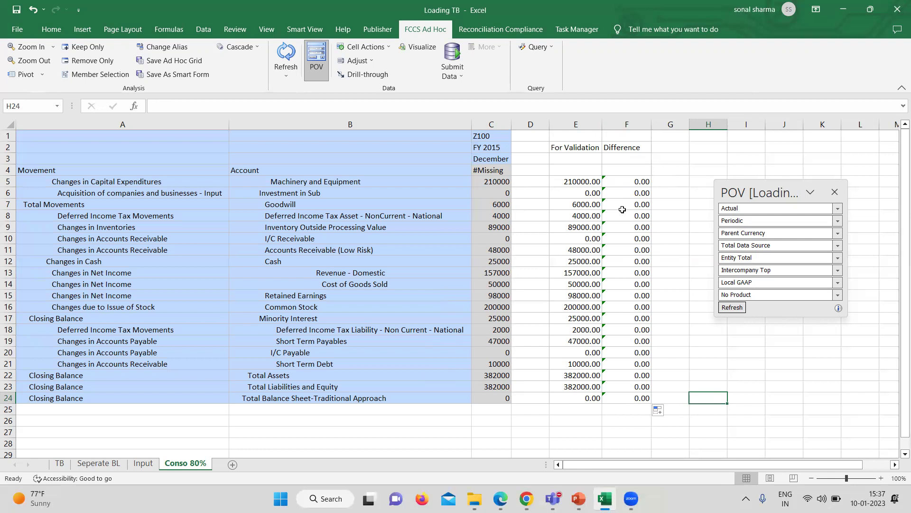
- Review the Revenue - Domestic validation amount and the Seperate BL balance sheet, and return to the Conso 80% sheet
left_click(556, 274)
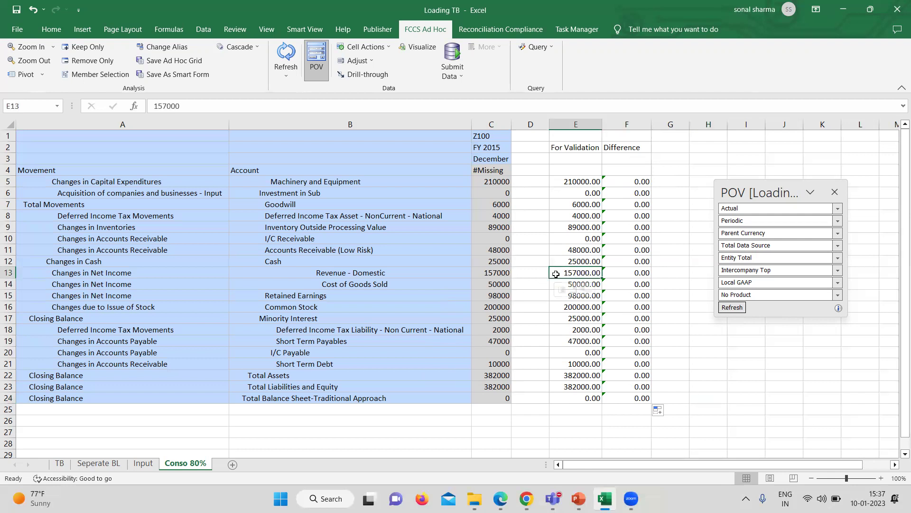
left_click(498, 432)
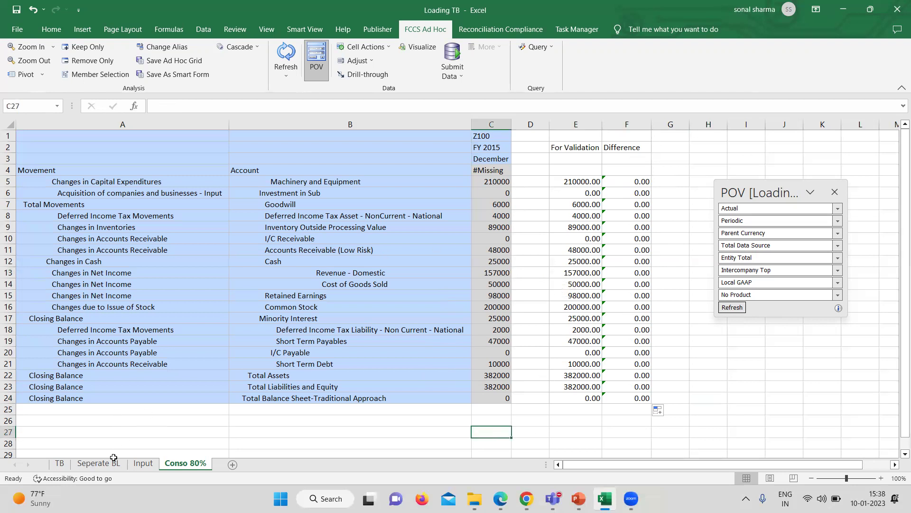
left_click(99, 463)
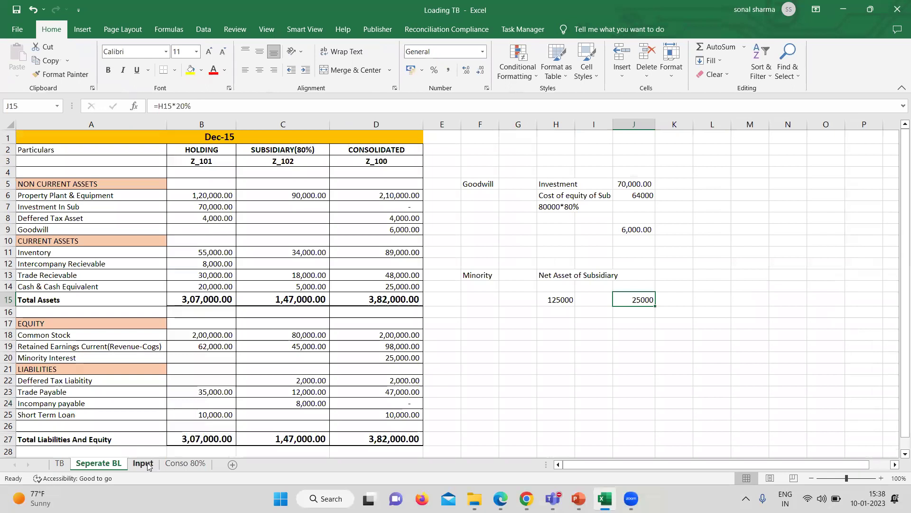
left_click(179, 464)
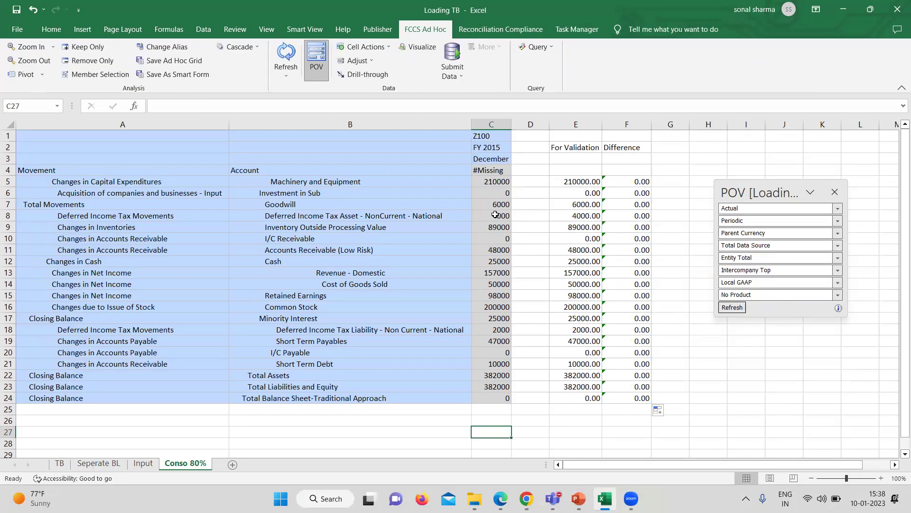
- Compare the Z100 Goodwill, Minority Interest and Retained Earnings amounts with For Validation, and check the Total Liabilities and Equity validation amount
left_click(567, 206, "shift")
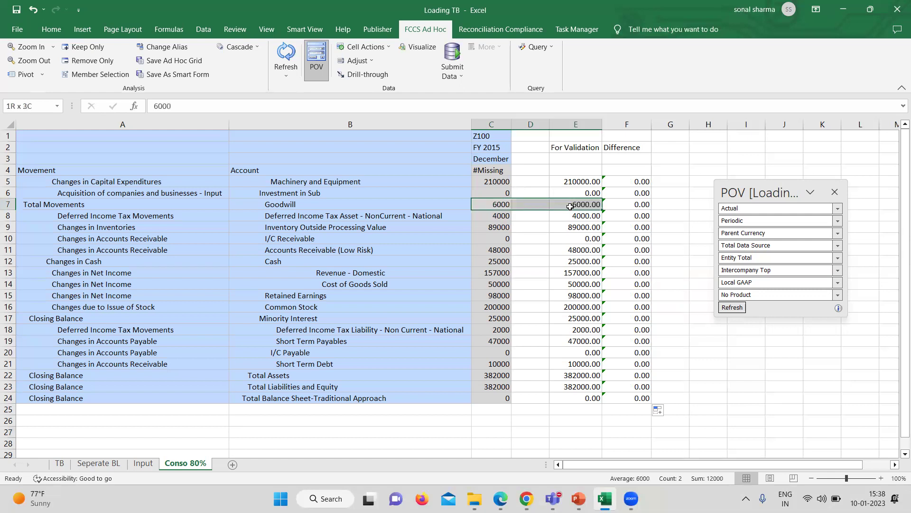
left_click_drag(482, 315, 568, 320)
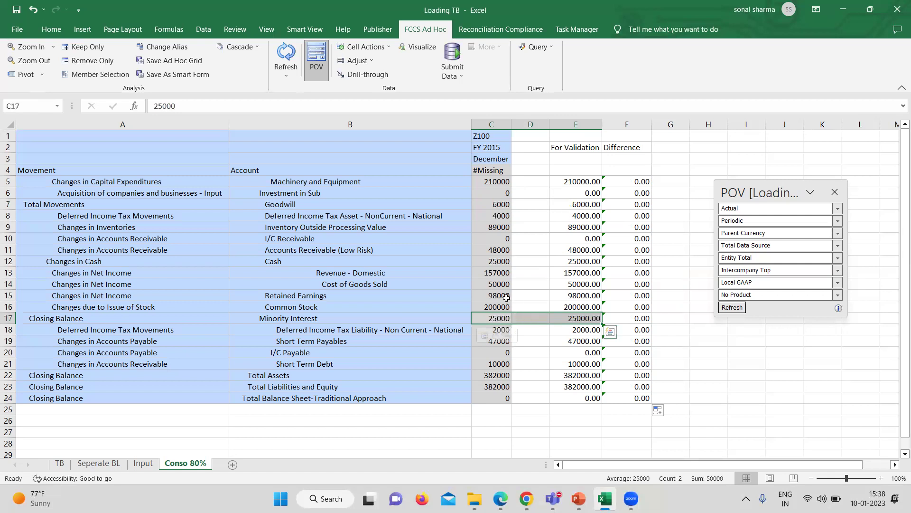
left_click_drag(498, 296, 564, 302)
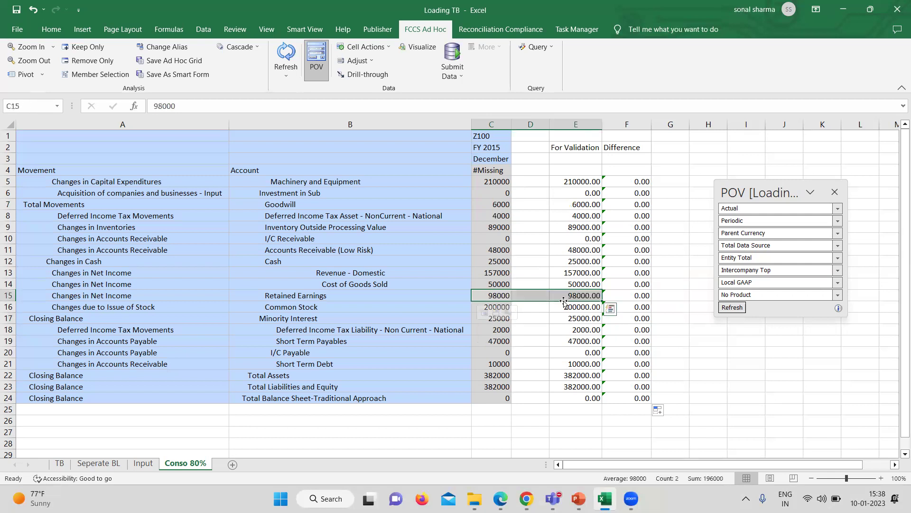
left_click(565, 386)
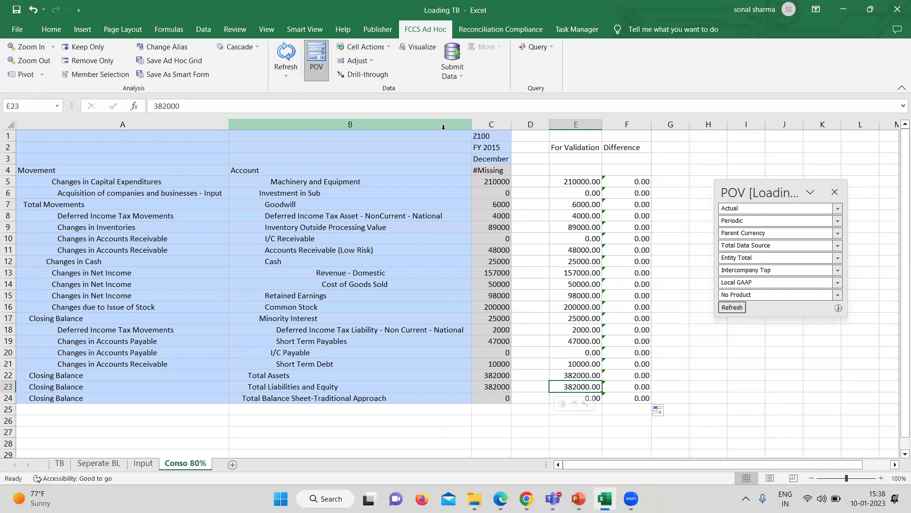
left_click(446, 59)
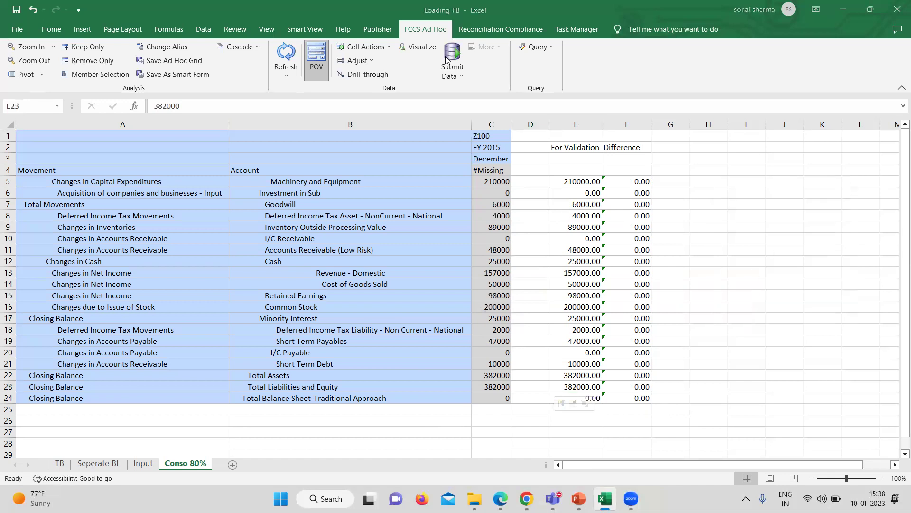